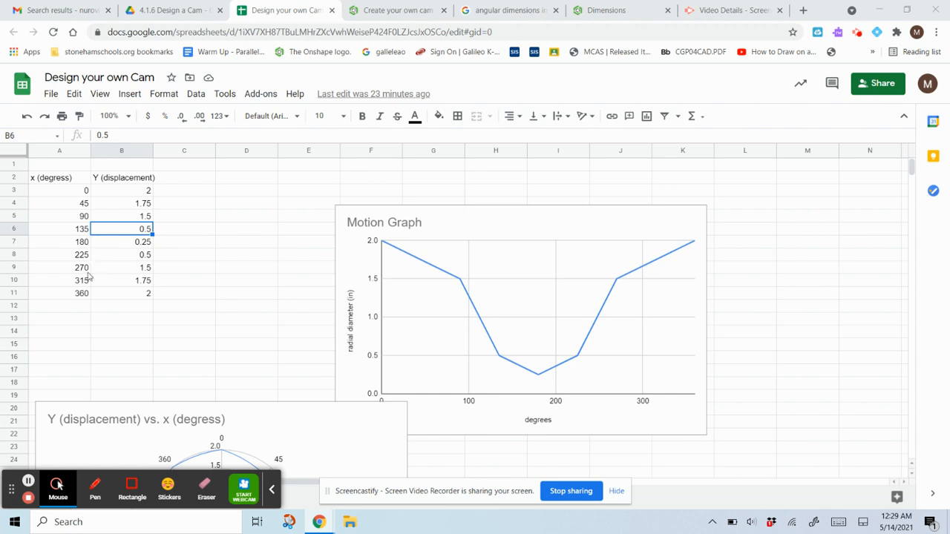
Review the cam's degree and displacement table together with its motion graph and radial displacement chart
click(164, 195)
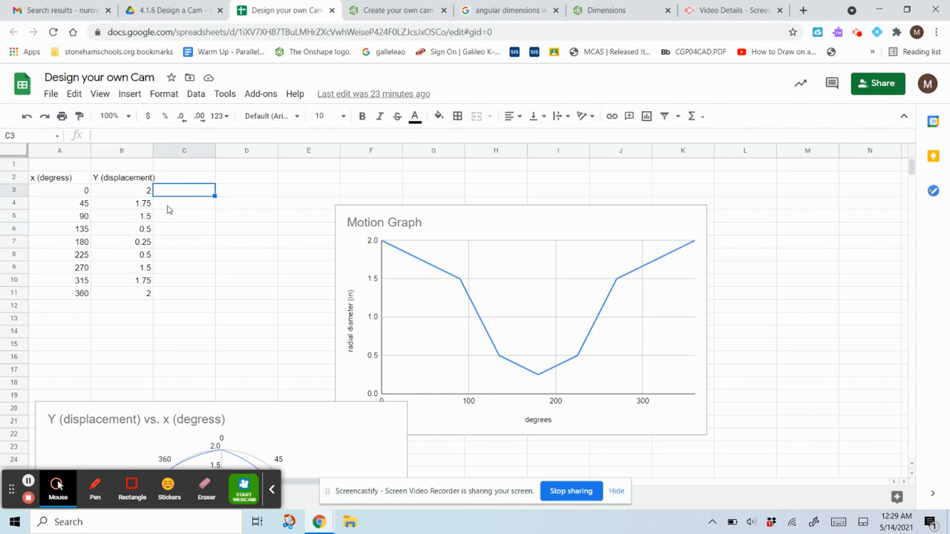
click(167, 208)
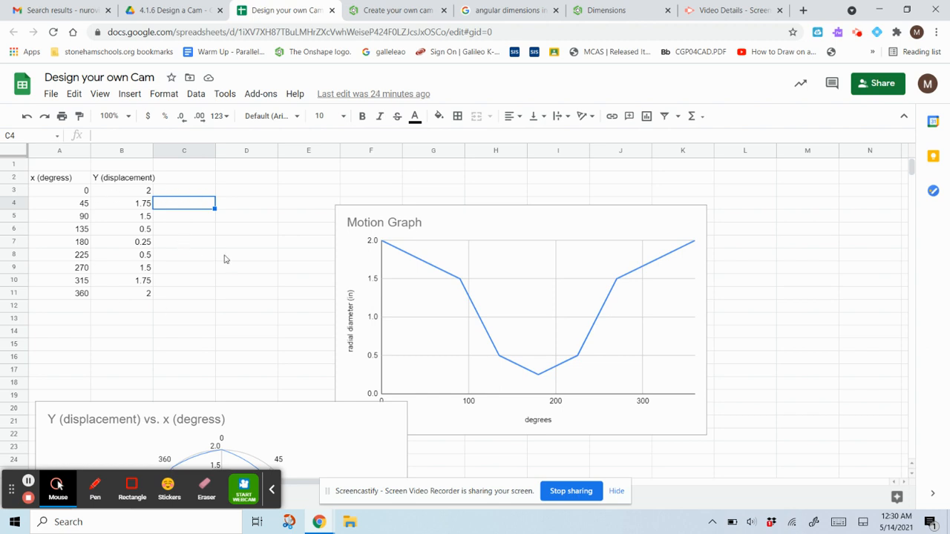
scroll(225, 258, down, 2)
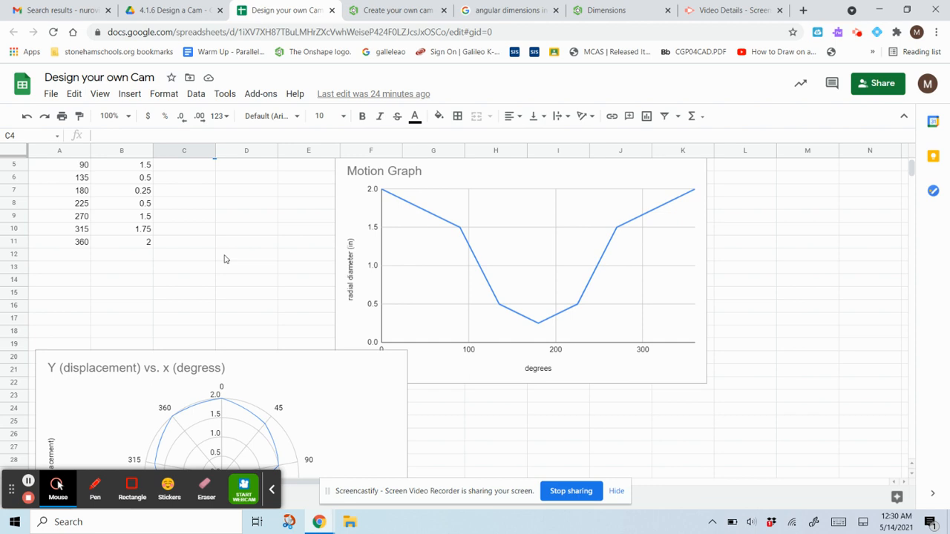
scroll(226, 259, down, 2)
scroll(226, 258, up, 2)
scroll(226, 258, down, 2)
scroll(226, 258, down, 2)
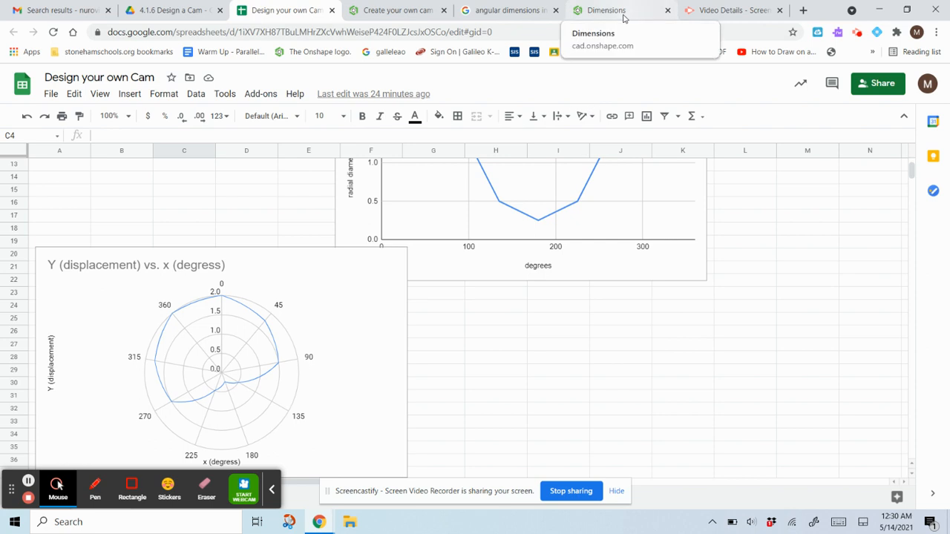
Switch to the Onshape cam document and start a sketch on the Front plane, viewed face-on
click(387, 11)
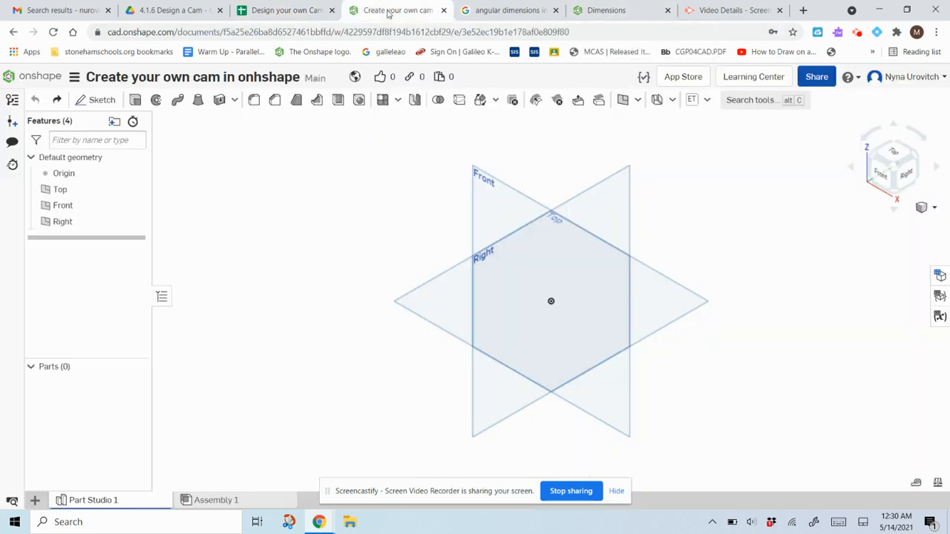
click(498, 203)
click(883, 178)
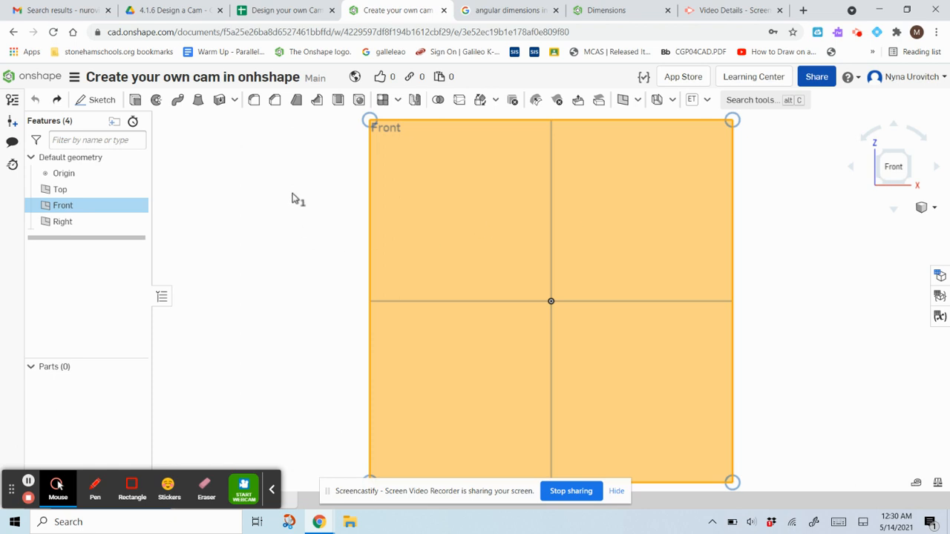
click(97, 101)
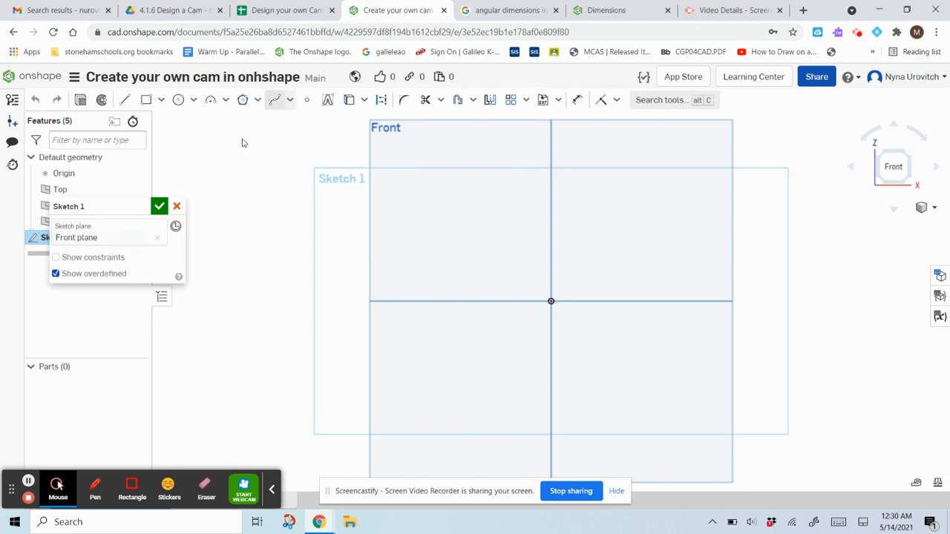
Sketch five concentric circles centred on the origin, with diameters ranging from about 0.93 in to about 4.72 in
click(179, 101)
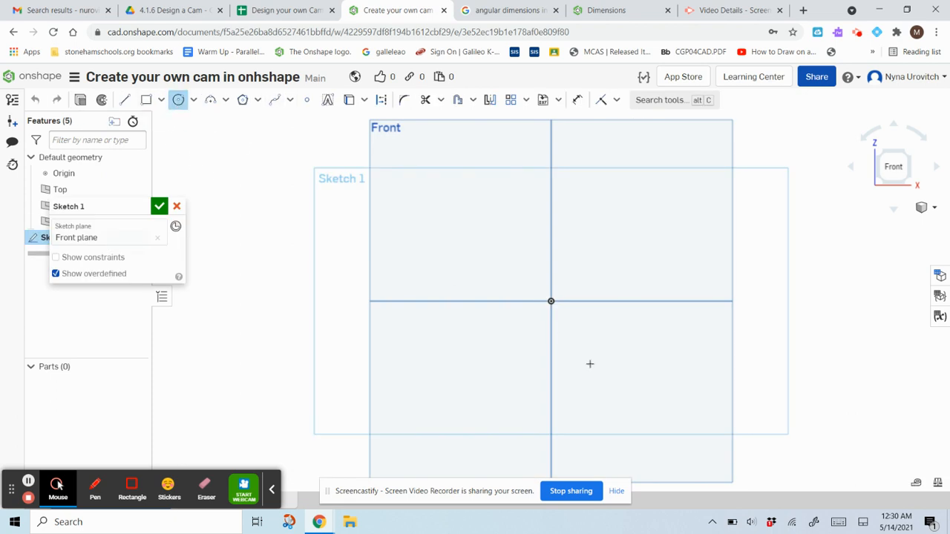
click(551, 300)
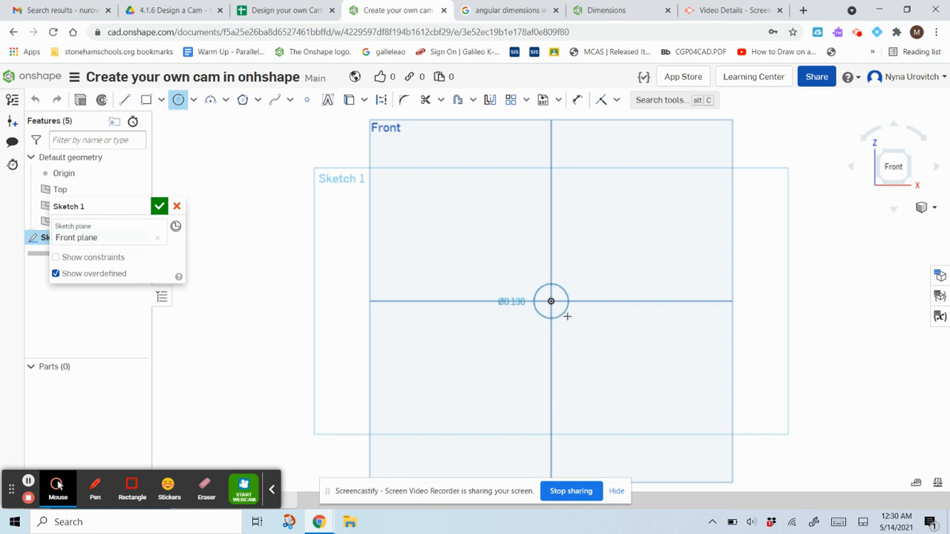
click(571, 321)
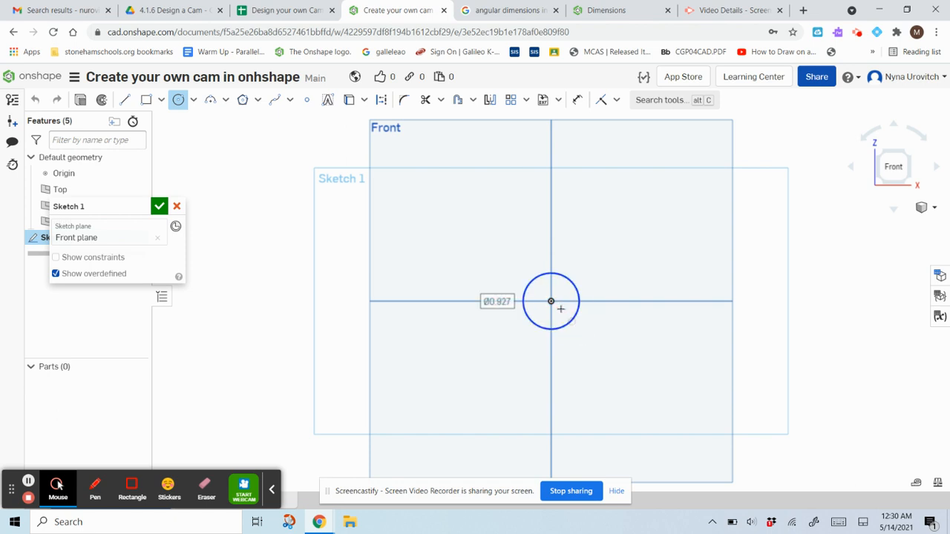
click(598, 346)
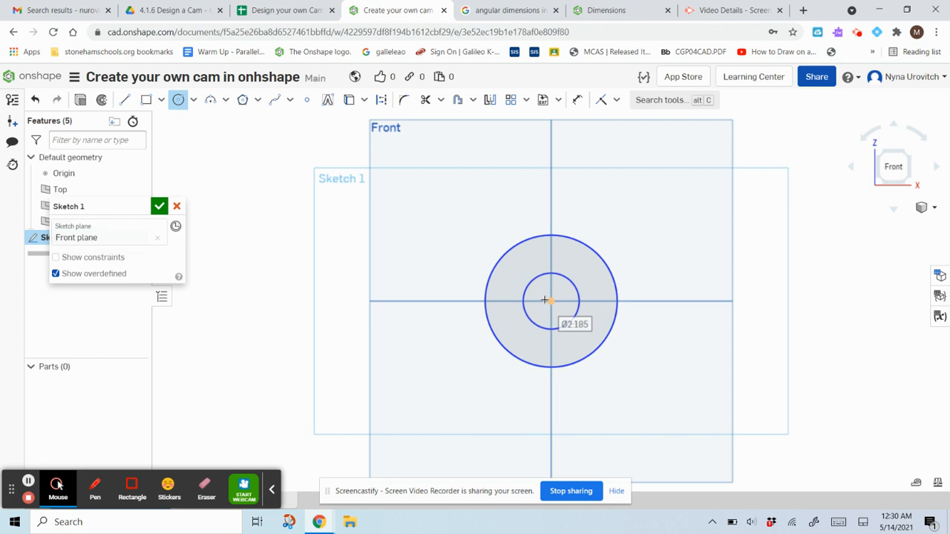
click(550, 301)
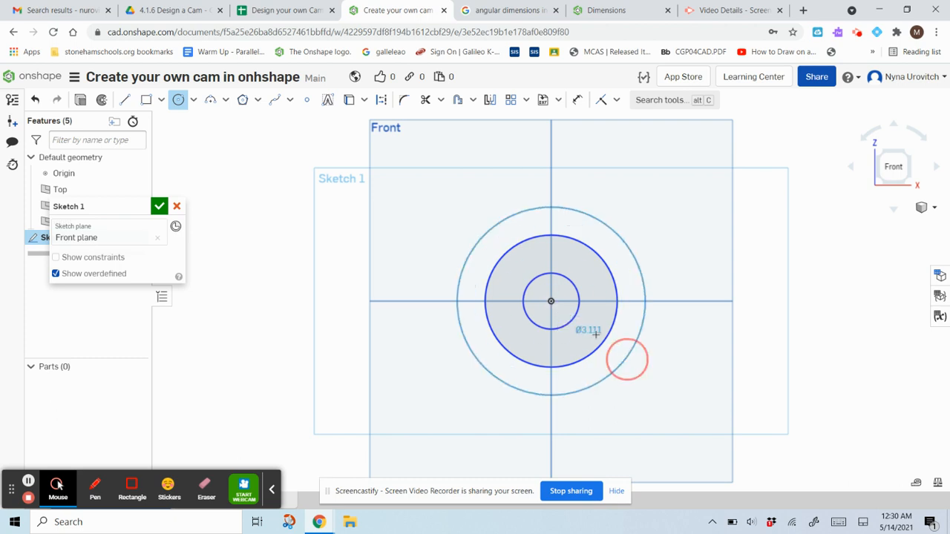
click(624, 357)
click(550, 300)
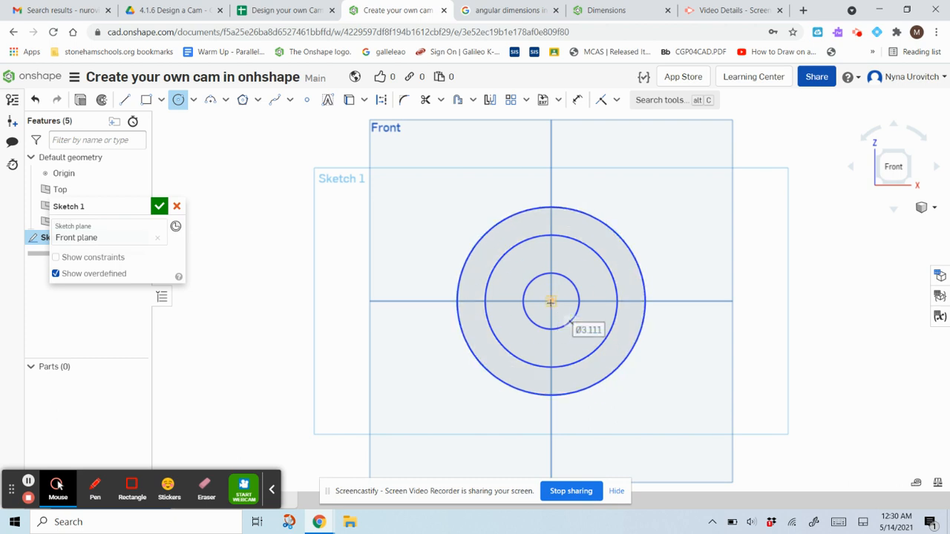
click(642, 384)
click(551, 301)
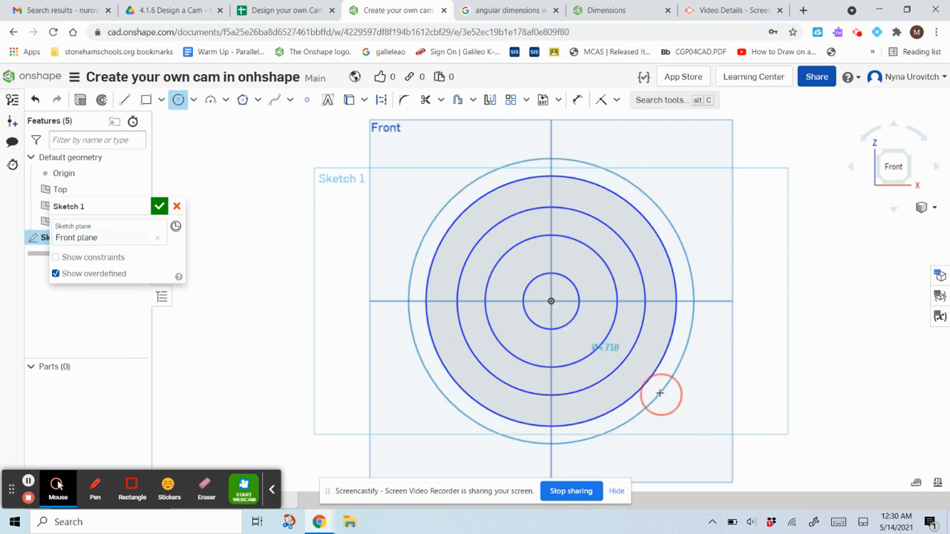
click(660, 394)
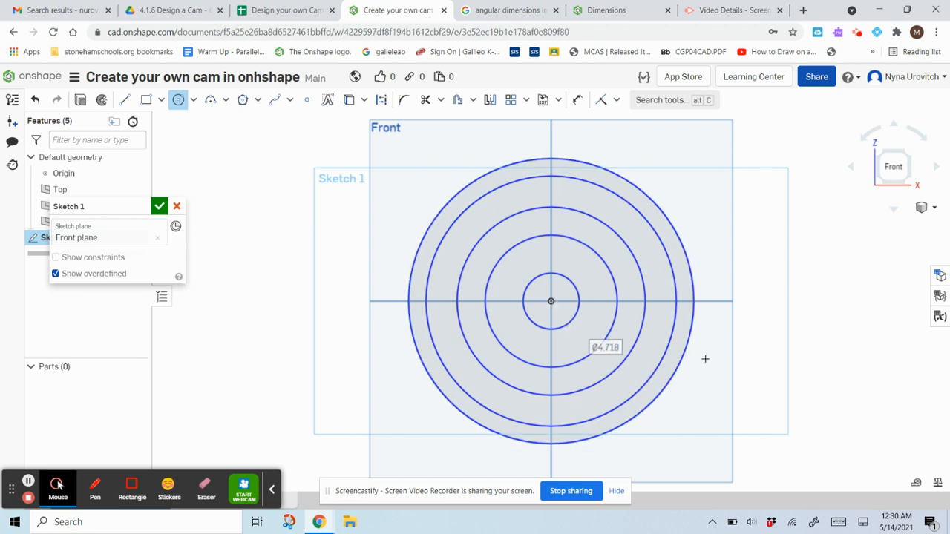
Dimension the outermost circle with a diameter of 4 in
click(579, 104)
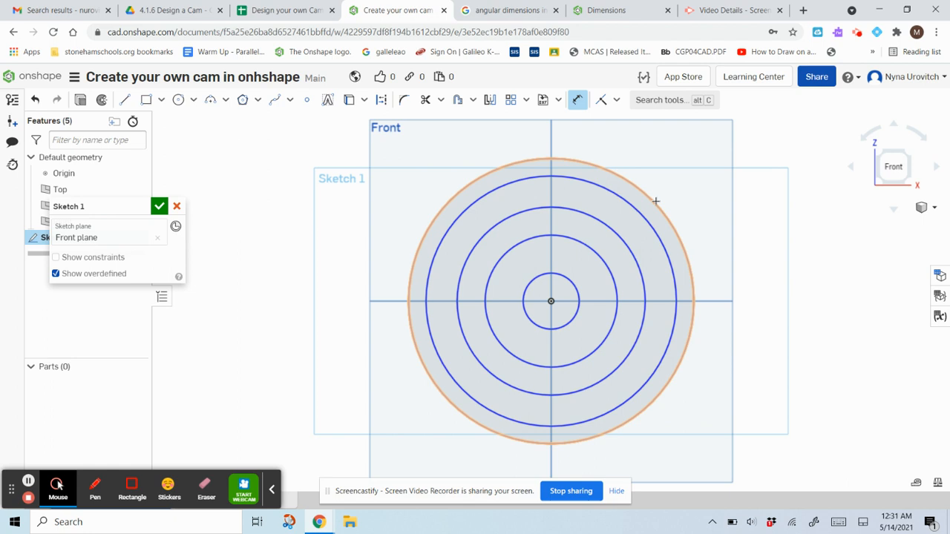
click(656, 201)
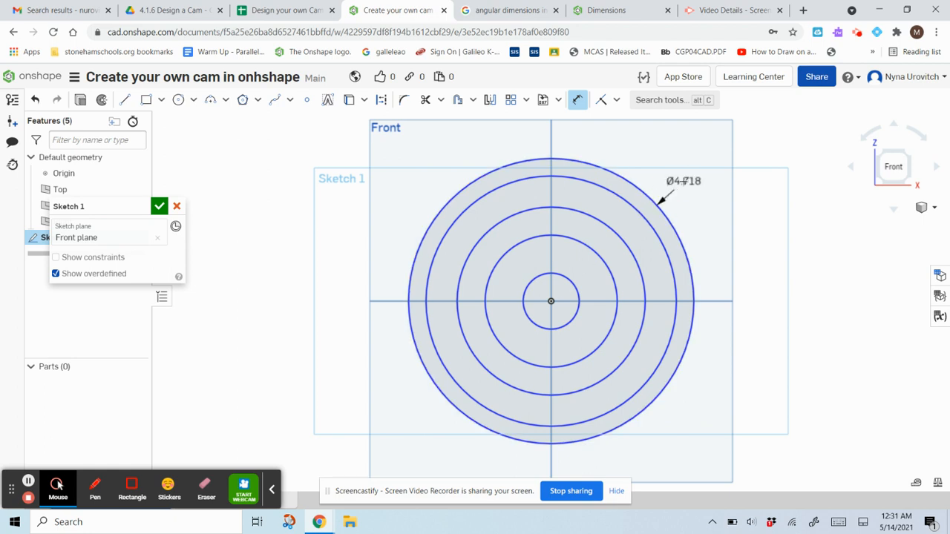
click(683, 183)
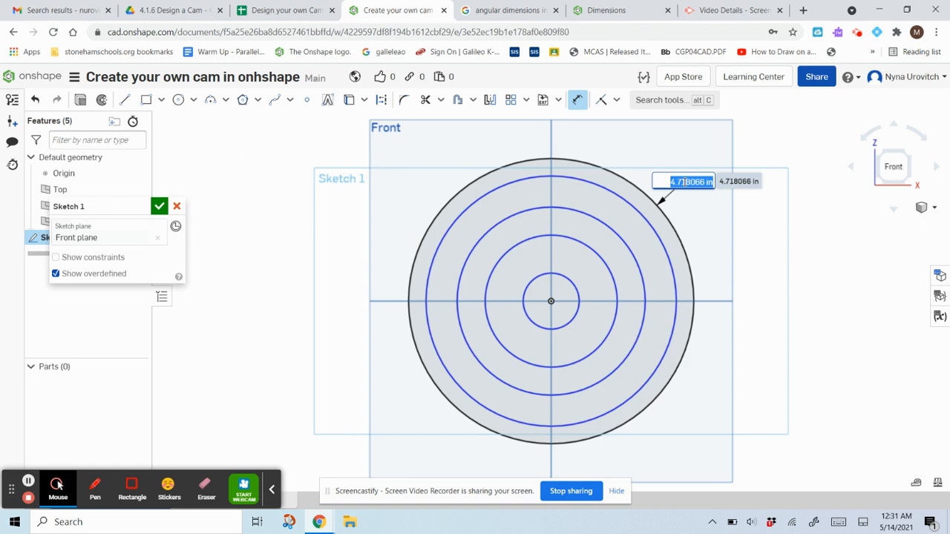
key(BackSpace)
key(Return)
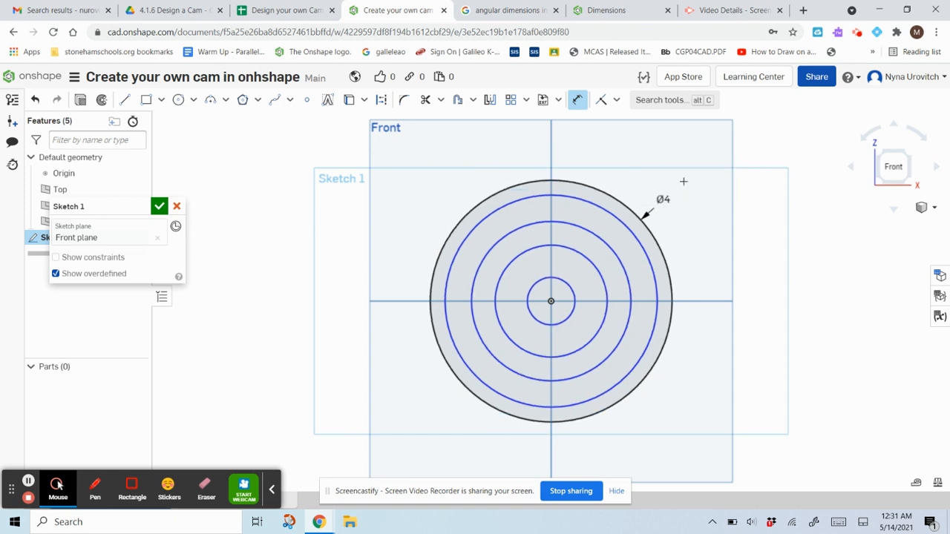
Dimension the second-largest circle with a diameter of 3.5 in
scroll(615, 182, up, 3)
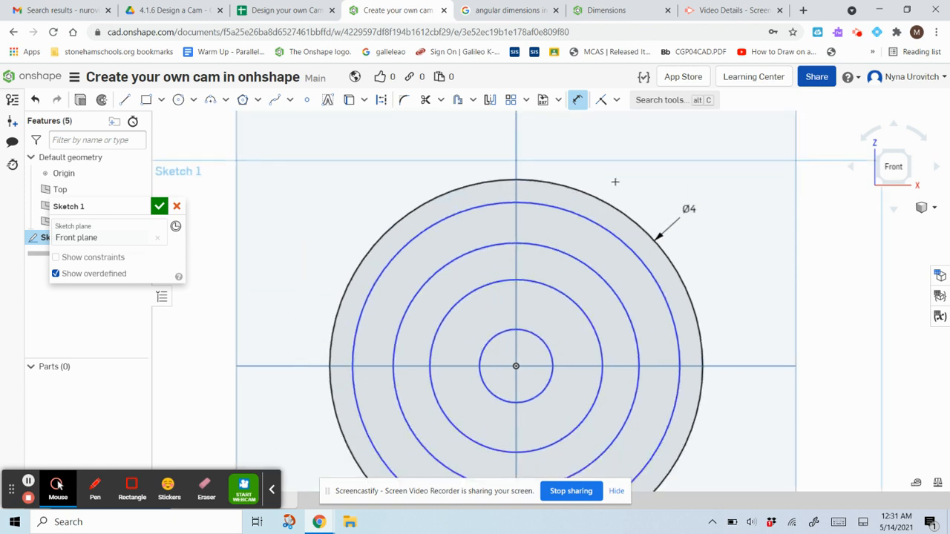
click(606, 230)
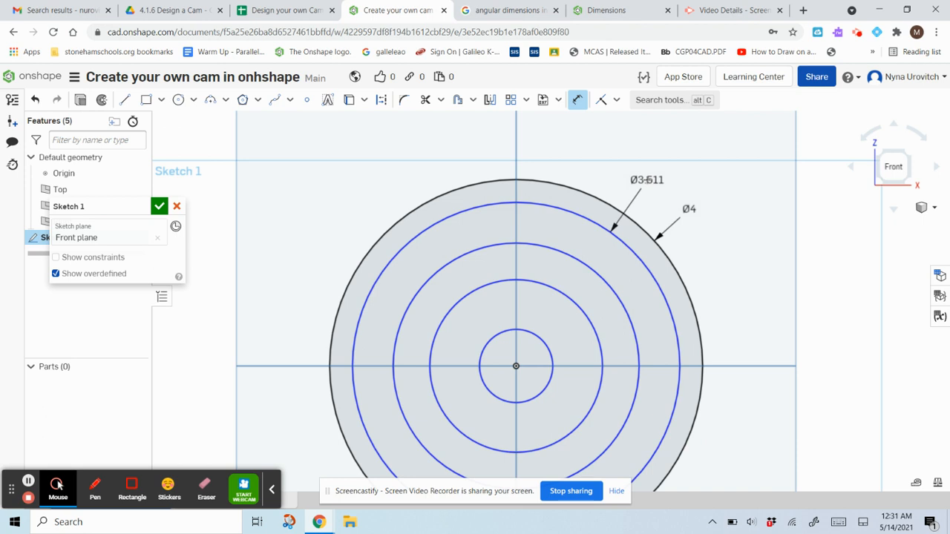
click(646, 182)
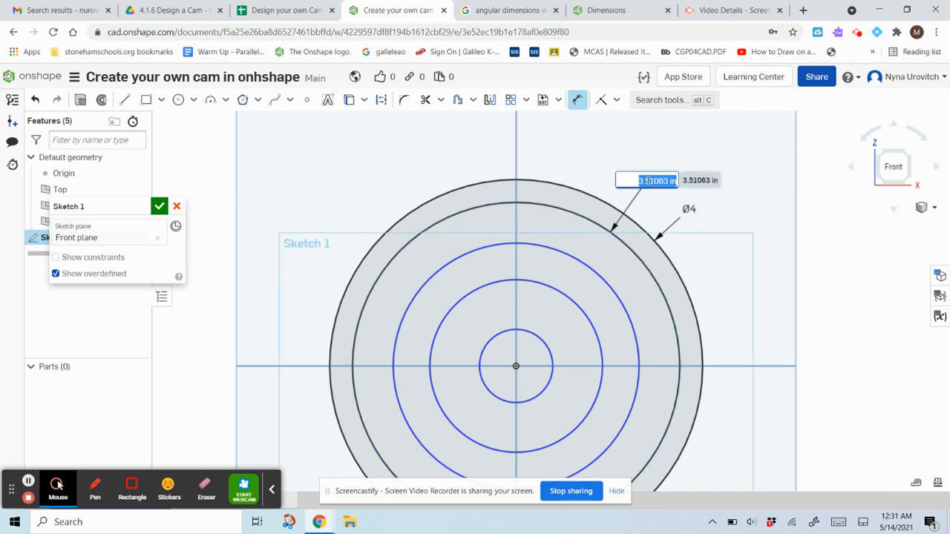
key(BackSpace)
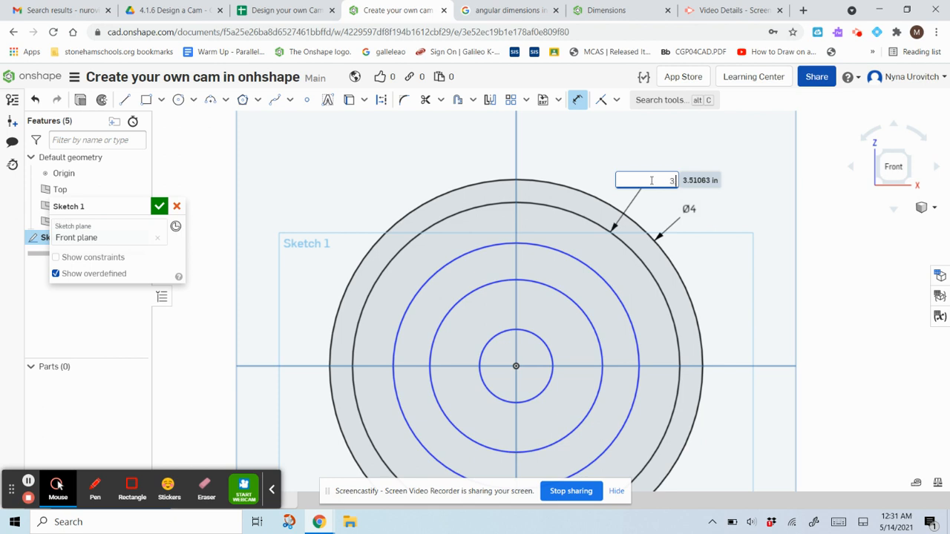
text(3.5)
key(Return)
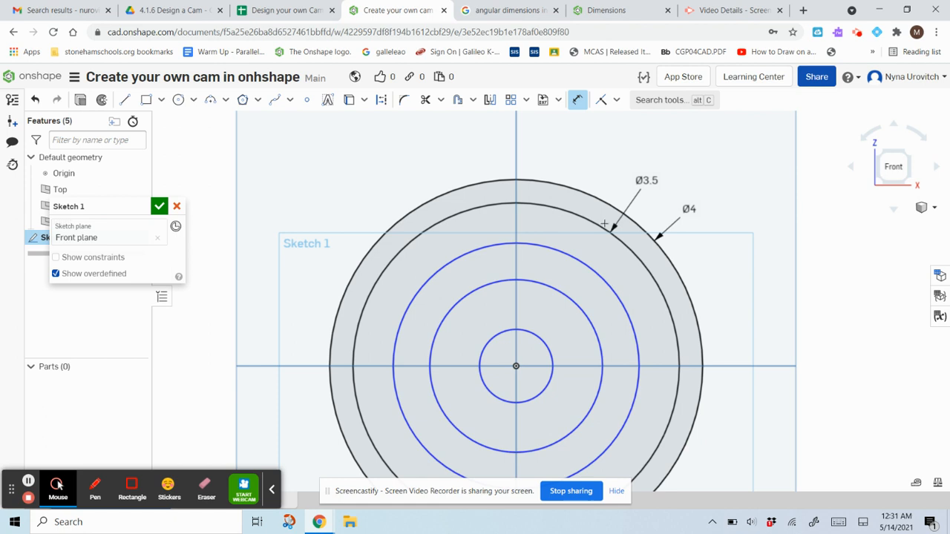
Dimension the middle circle of the five with a diameter of 3 in
click(573, 257)
click(601, 174)
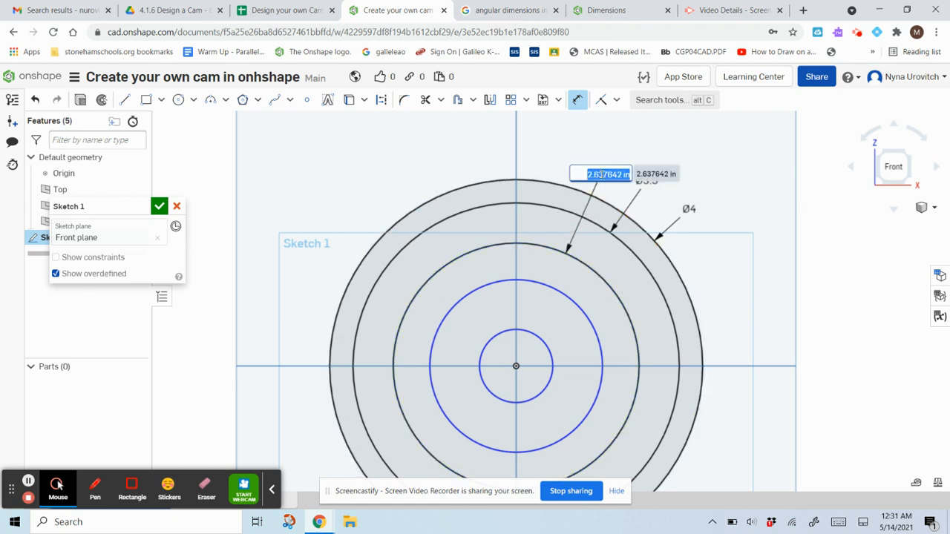
key(BackSpace)
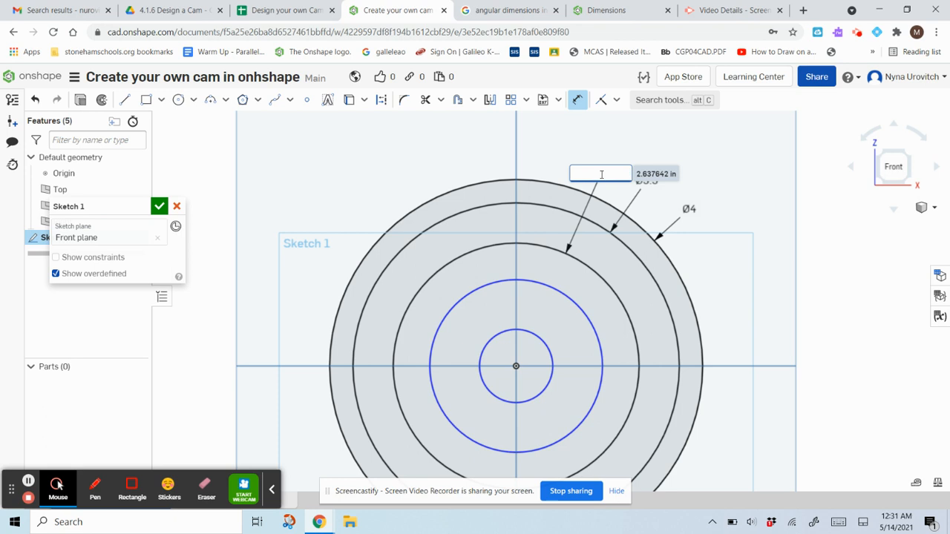
text(3)
key(Return)
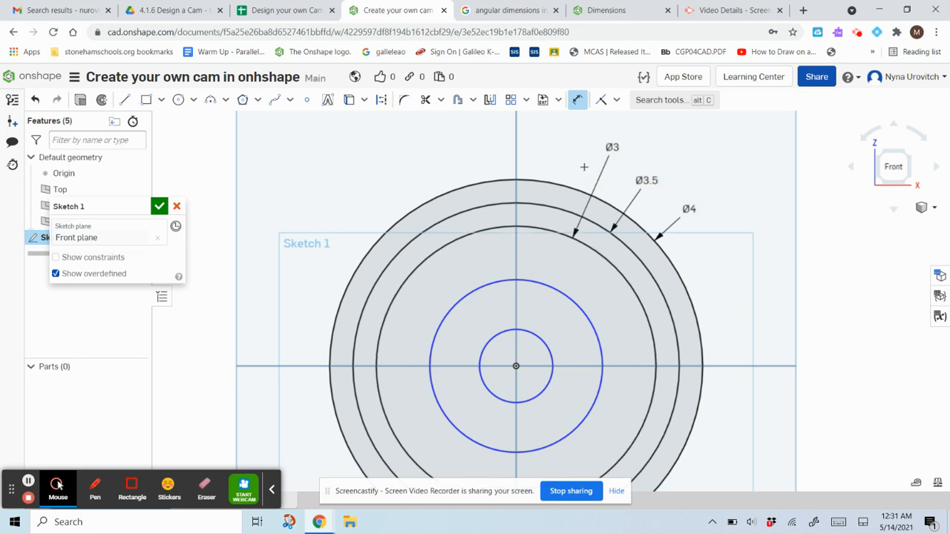
Dimension the second-smallest circle with a diameter of 1 in
click(542, 284)
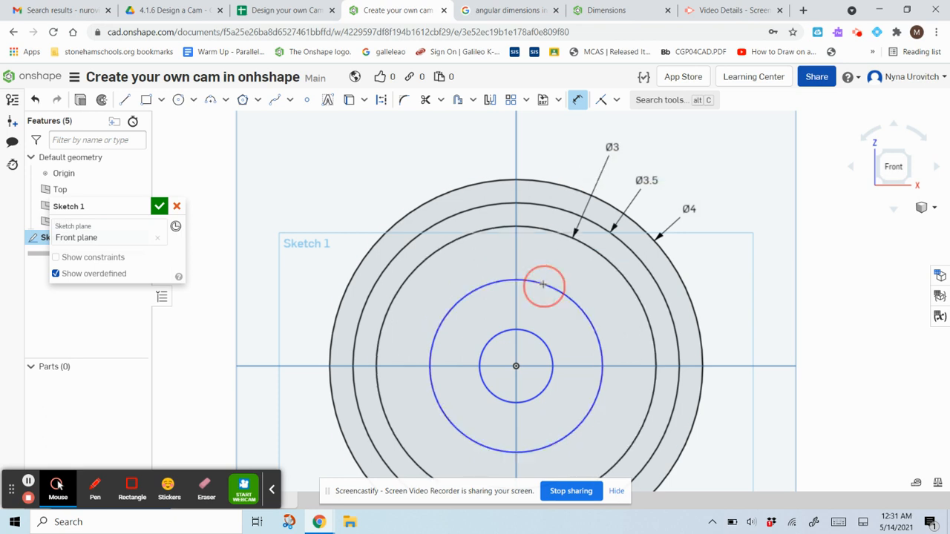
click(558, 170)
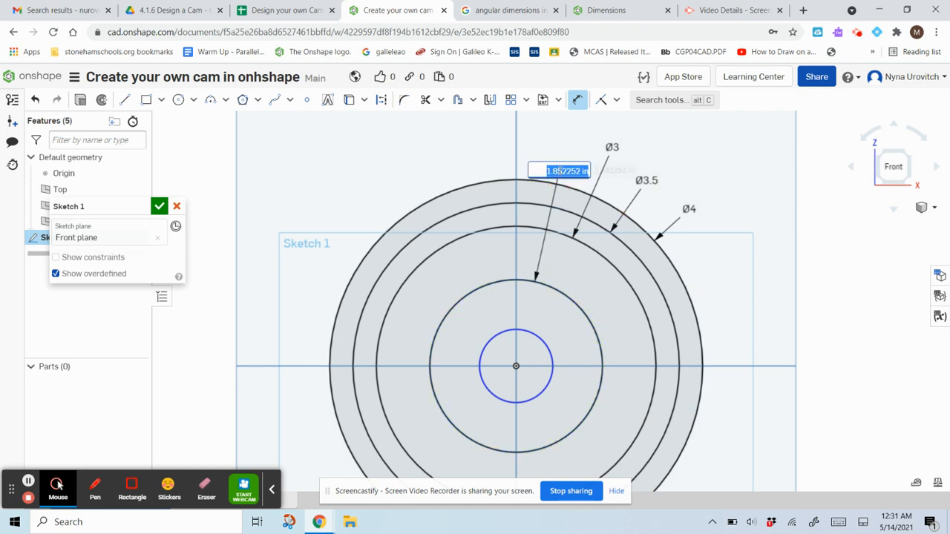
text(1)
key(Return)
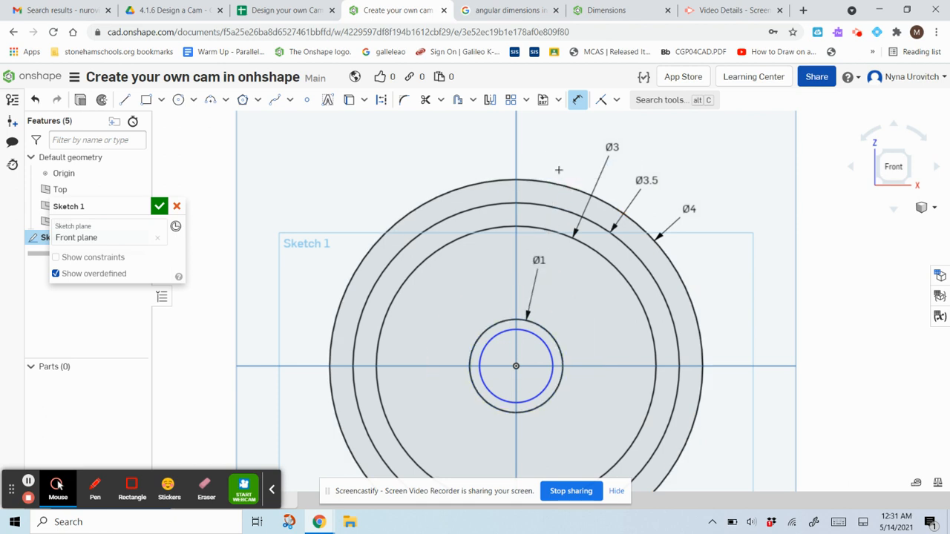
Dimension the innermost circle with a diameter of 0.5 in
click(543, 342)
click(724, 241)
key(BackSpace)
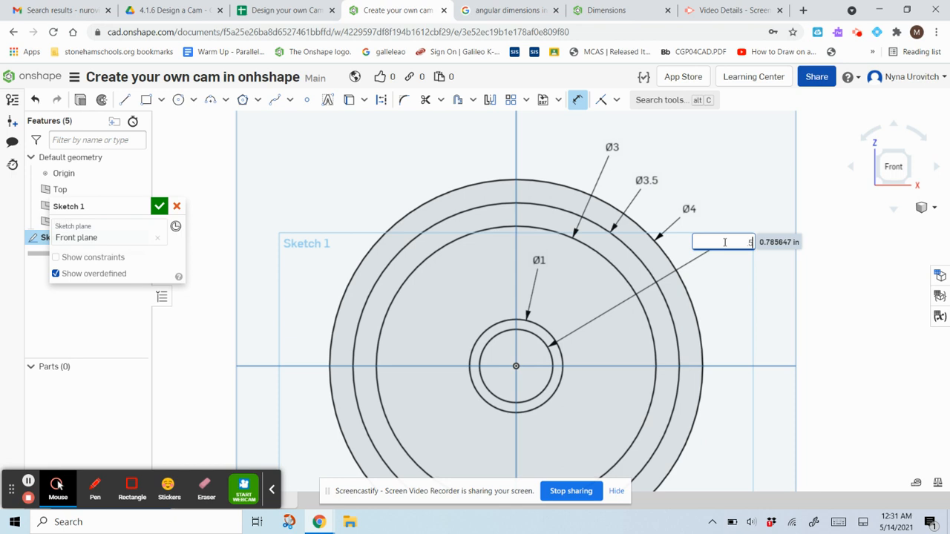
text(.5)
key(Return)
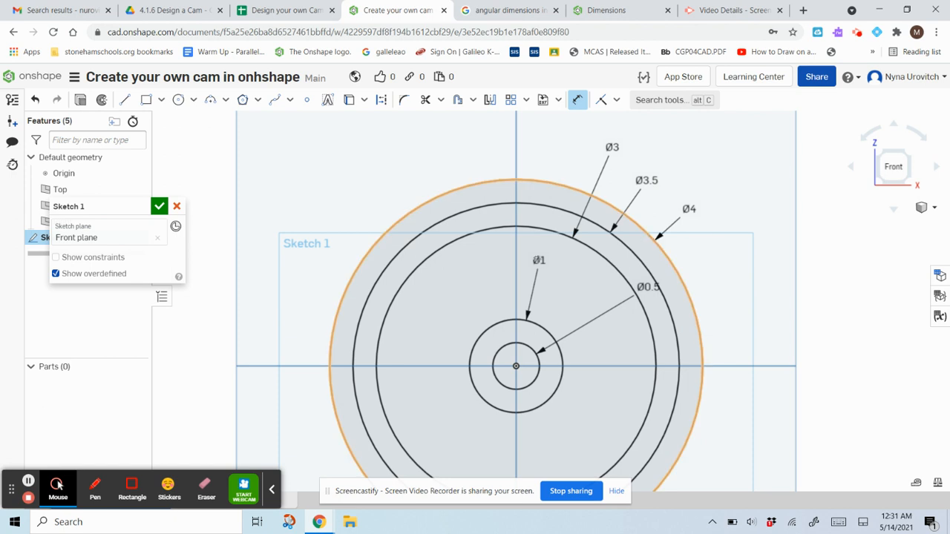
Sketch a diagonal line about 3.98 in long across the outermost circle, rising to the right, and make it coincident with the circles' centre
scroll(446, 181, up, 2)
scroll(446, 182, down, 3)
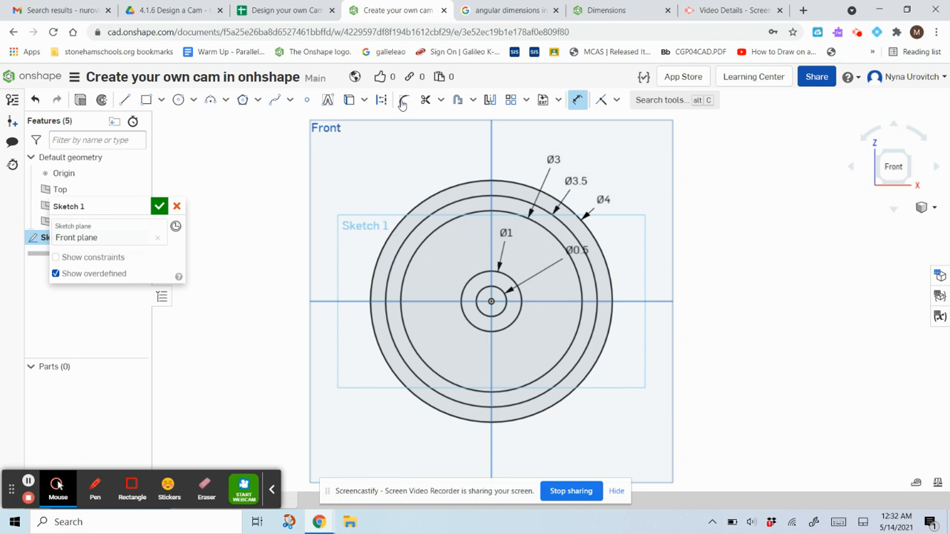
click(123, 101)
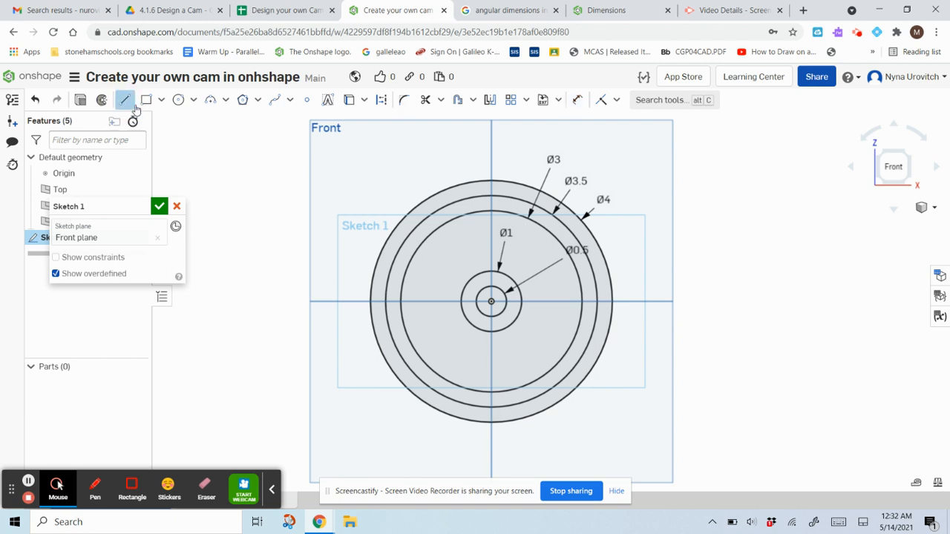
click(400, 380)
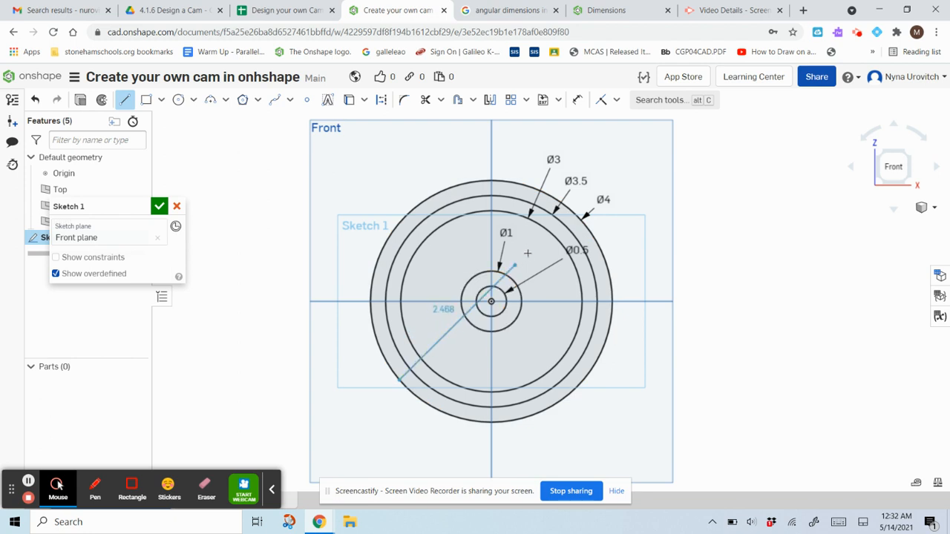
click(568, 209)
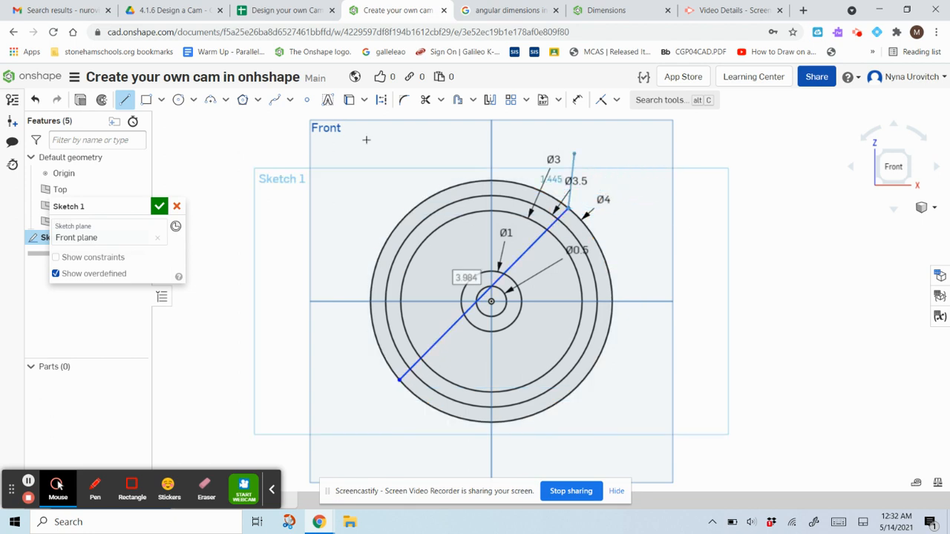
click(122, 101)
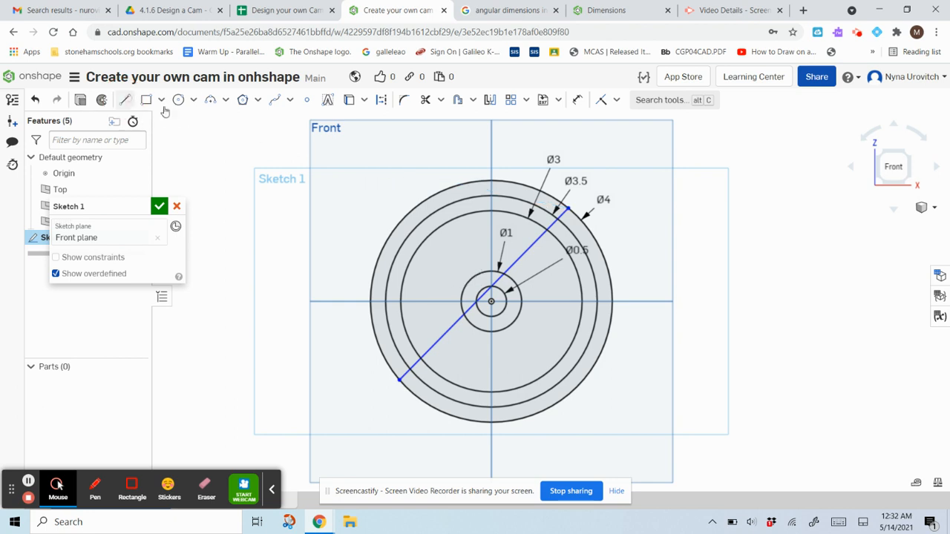
click(604, 106)
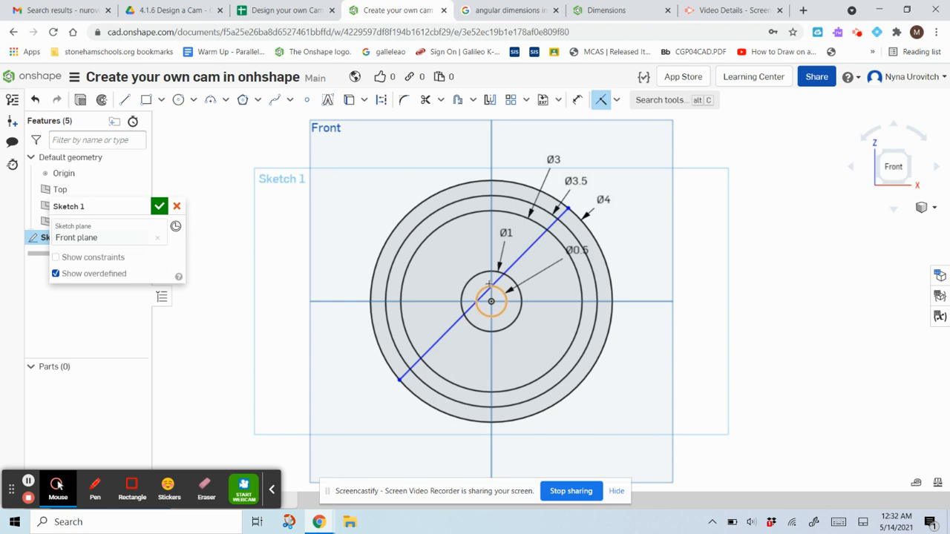
click(448, 329)
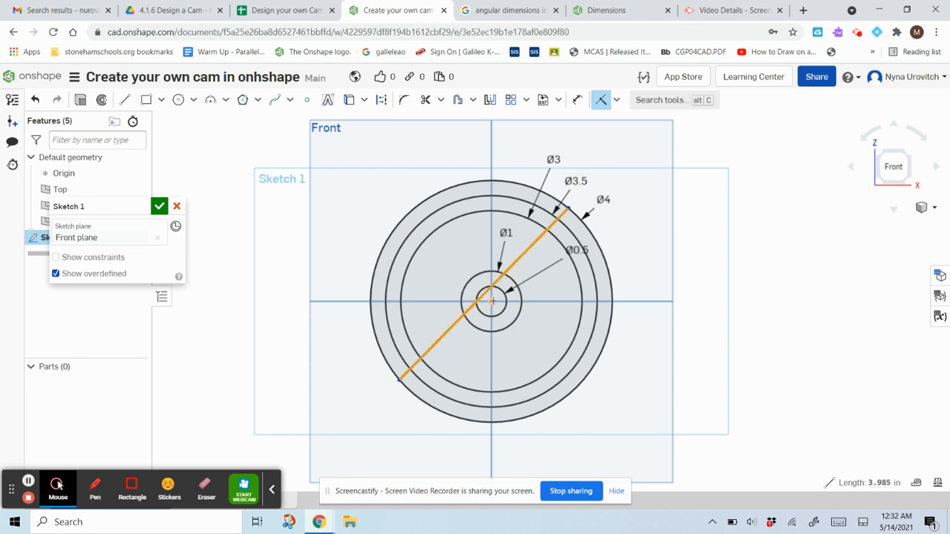
click(492, 301)
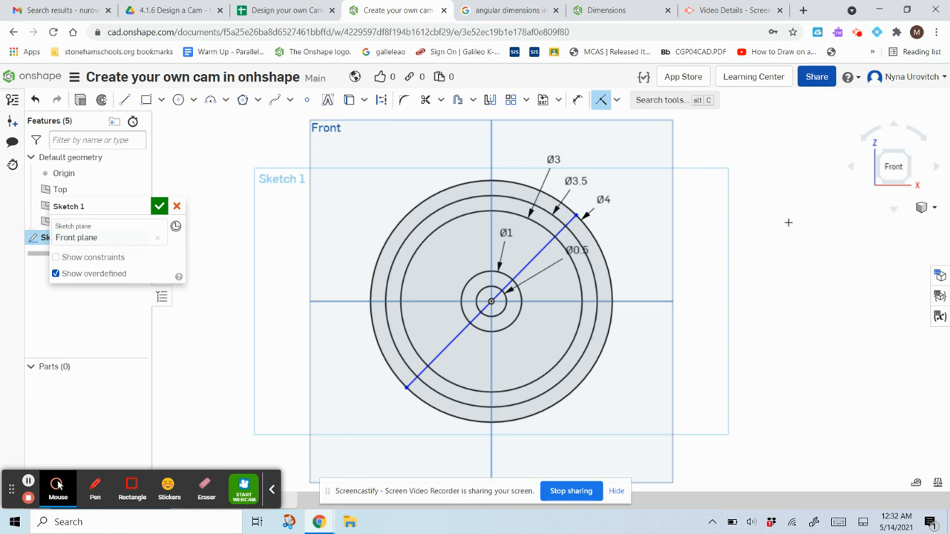
Dimension the angle between the vertical axis and the upper half of the diagonal line at 45 degrees
click(578, 99)
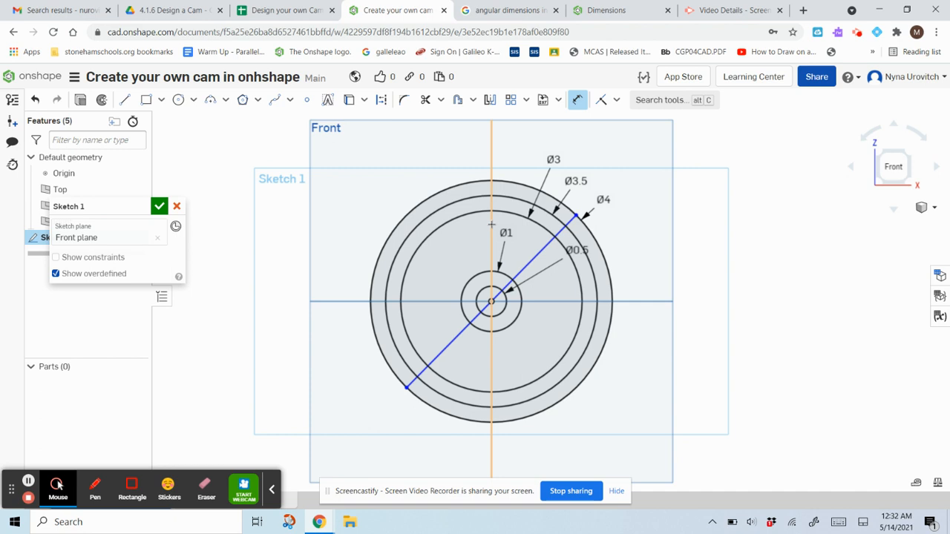
click(545, 247)
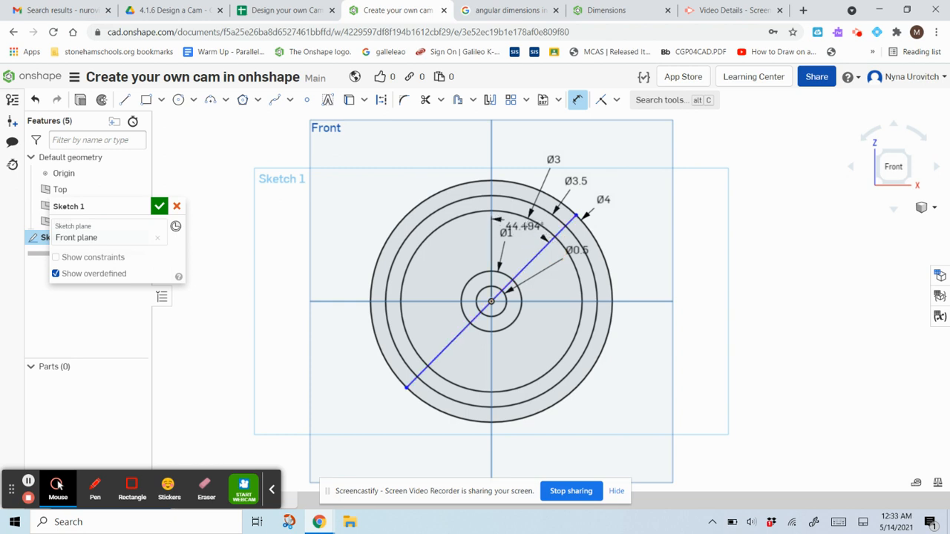
click(526, 228)
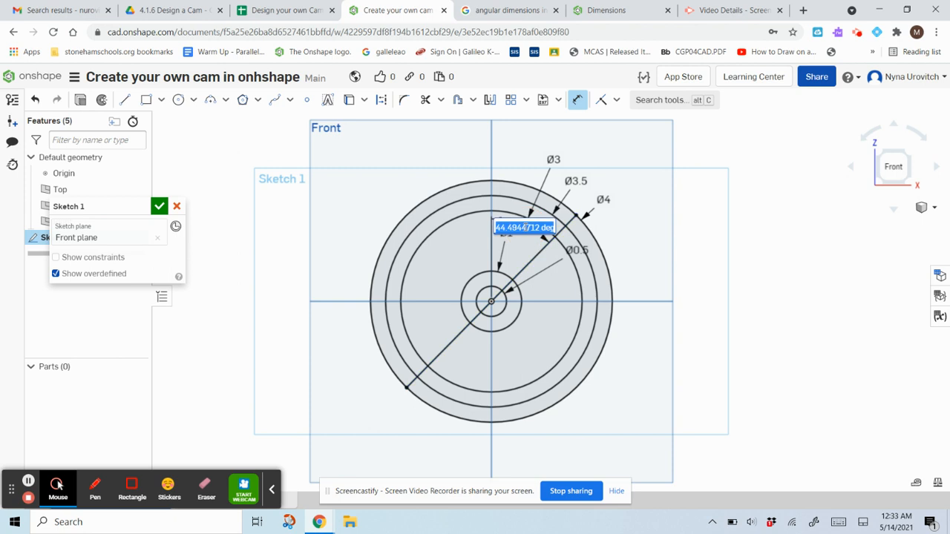
key(BackSpace)
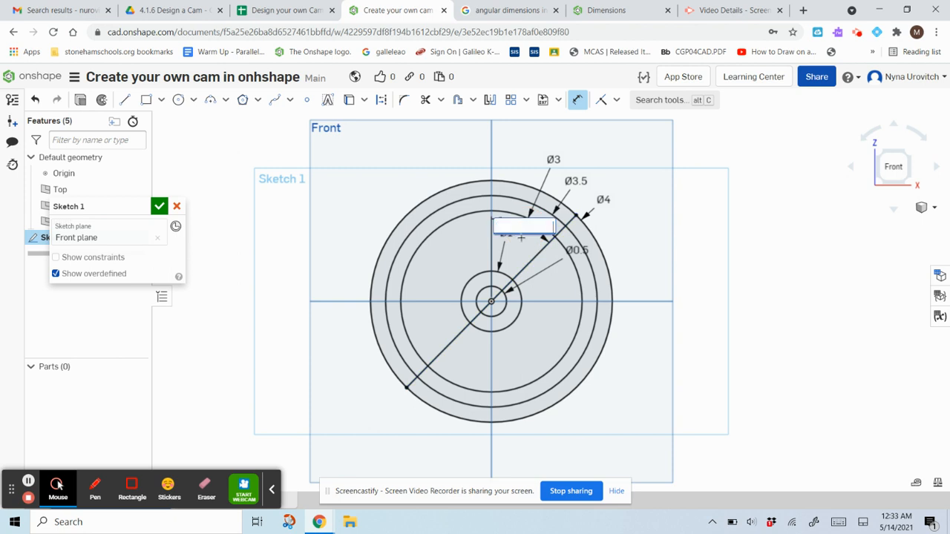
text(45)
key(Return)
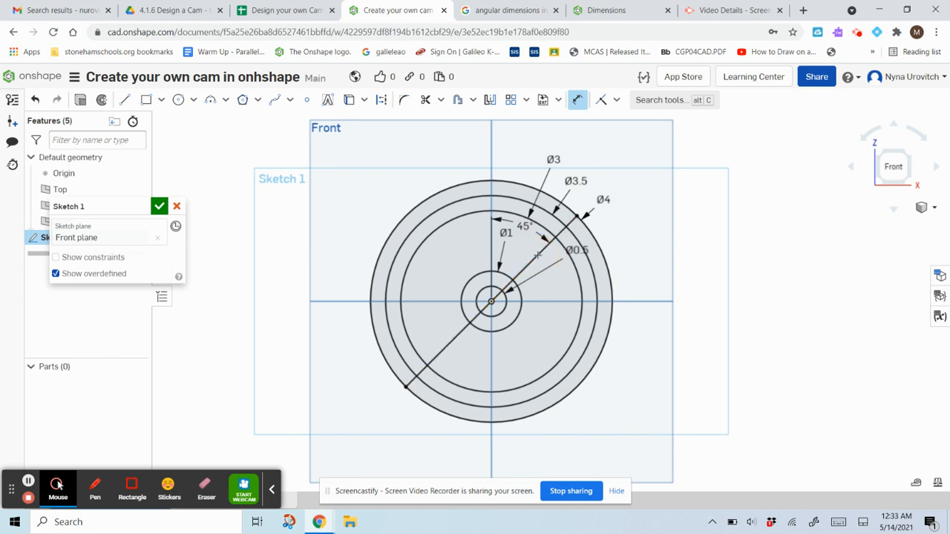
click(540, 255)
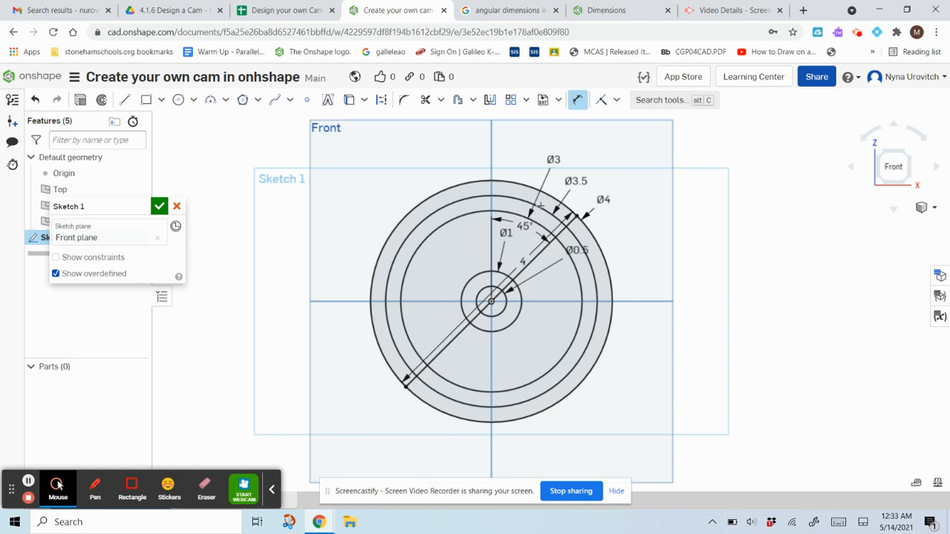
click(581, 104)
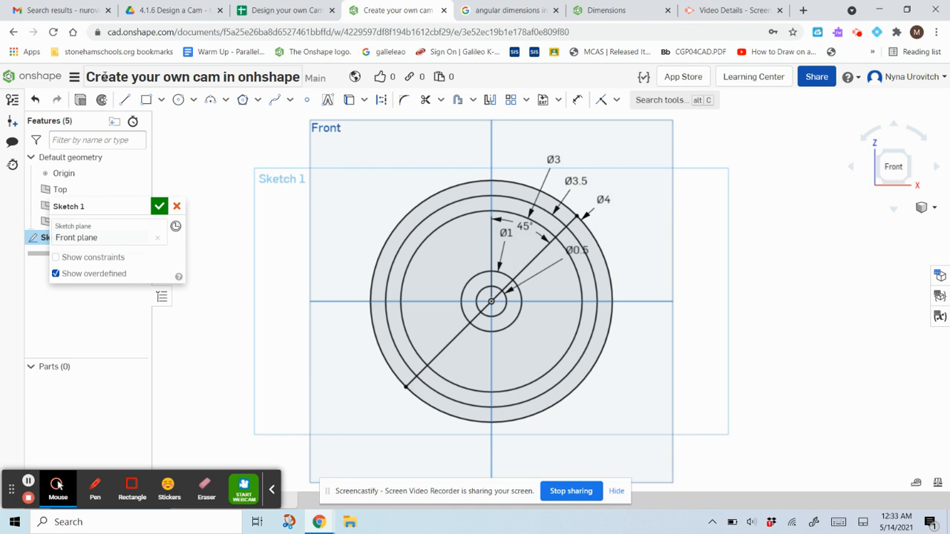
Sketch a second line about 3.98 in long across the outermost circle, sloping down to the right, and make it coincident with the circles' centre
click(124, 102)
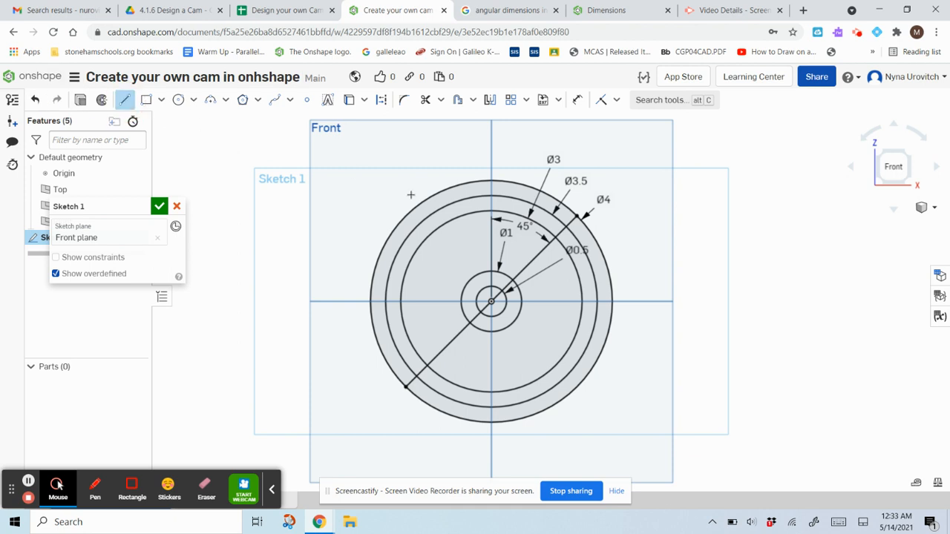
click(425, 199)
click(573, 390)
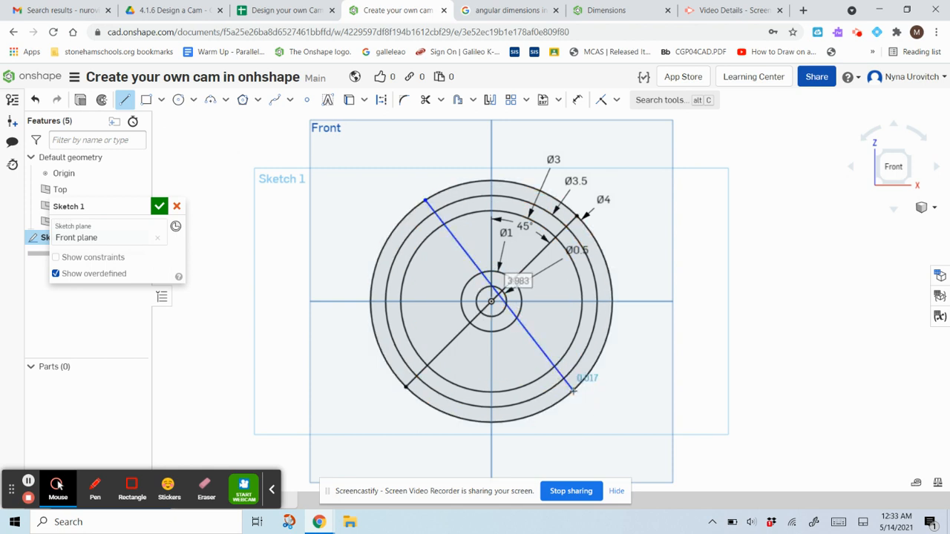
click(601, 100)
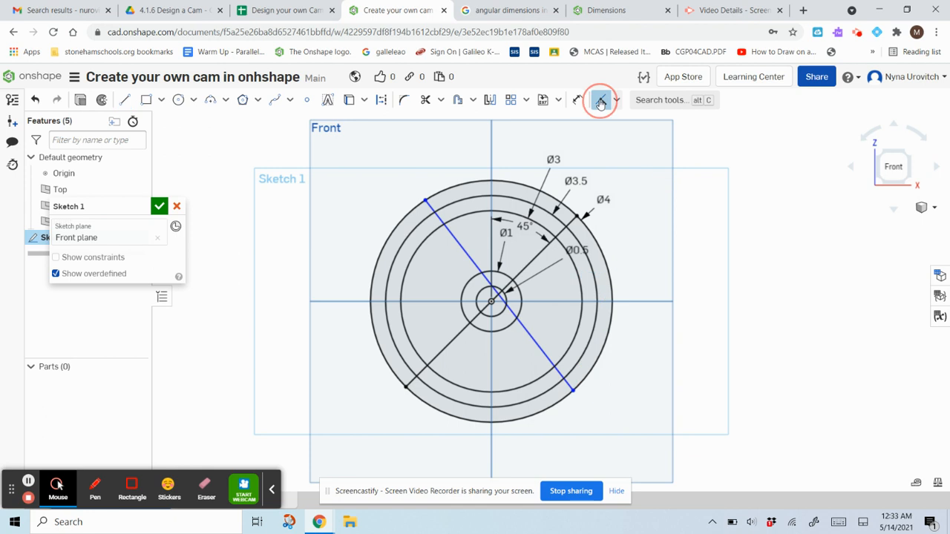
click(466, 254)
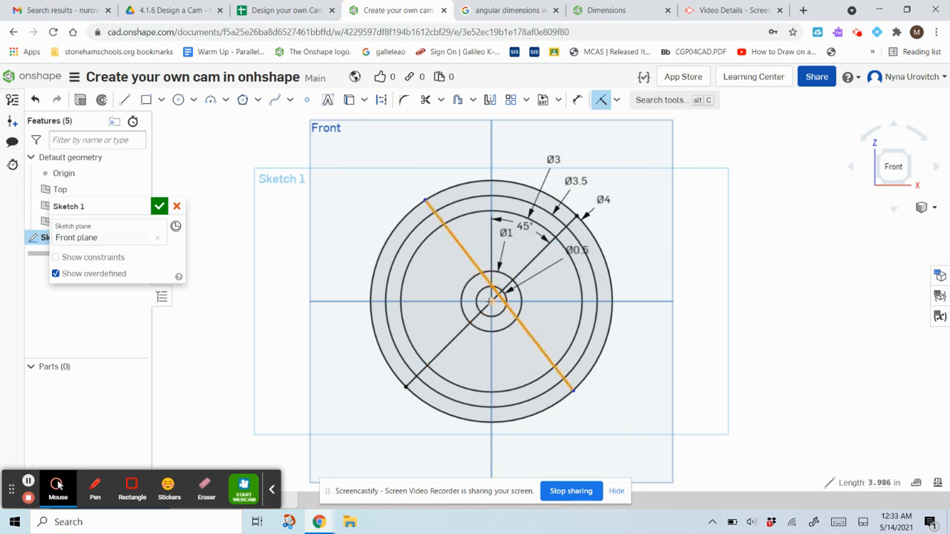
click(490, 302)
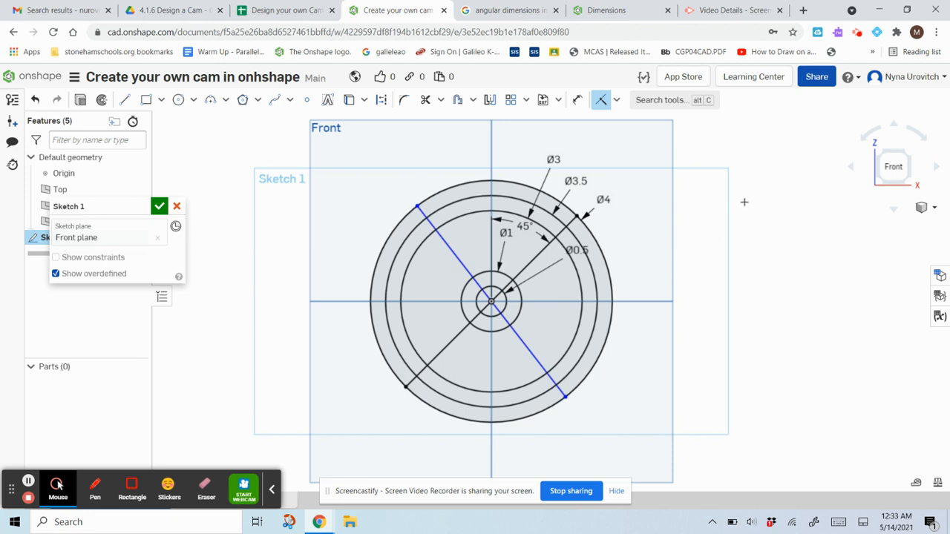
Dimension the angle between the vertical axis and the lower half of the second diagonal line at 45 degrees
click(578, 100)
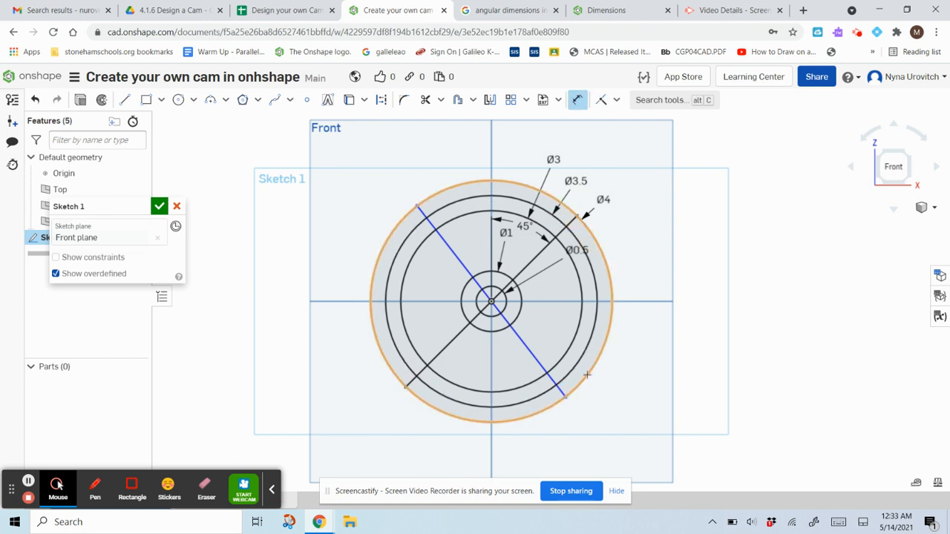
click(540, 347)
click(538, 361)
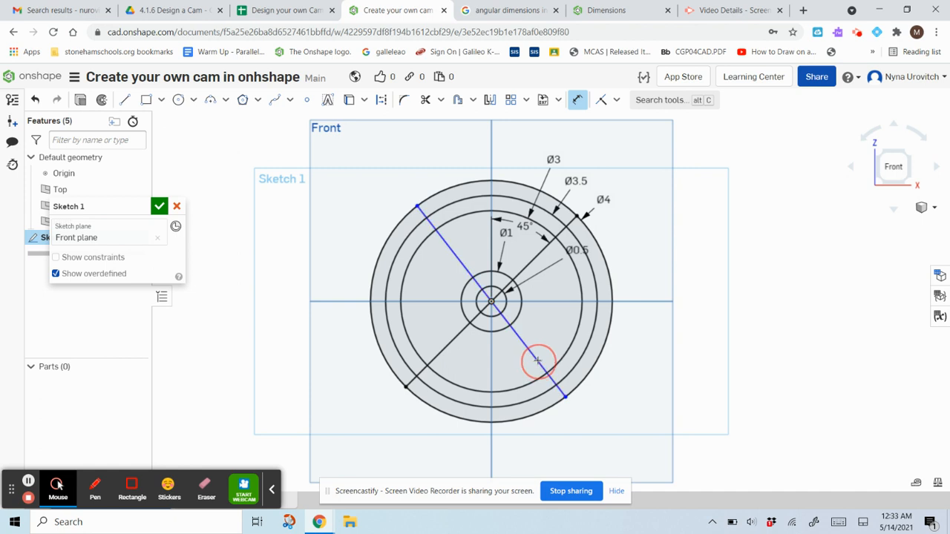
click(492, 381)
click(510, 370)
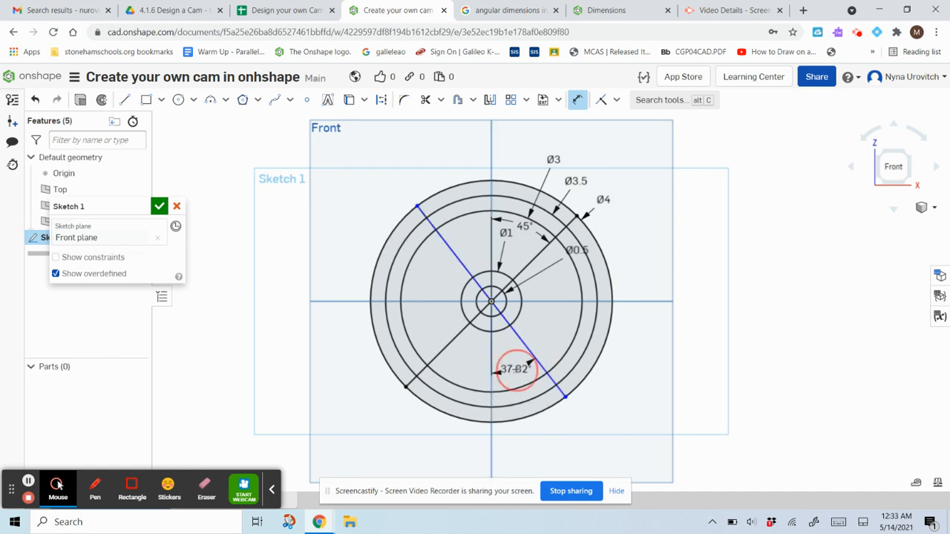
key(BackSpace)
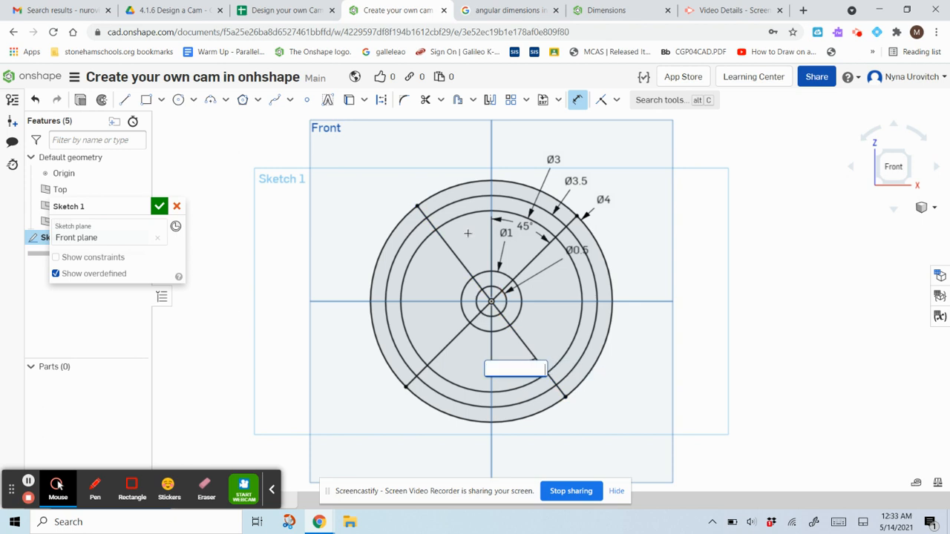
text(45)
key(Return)
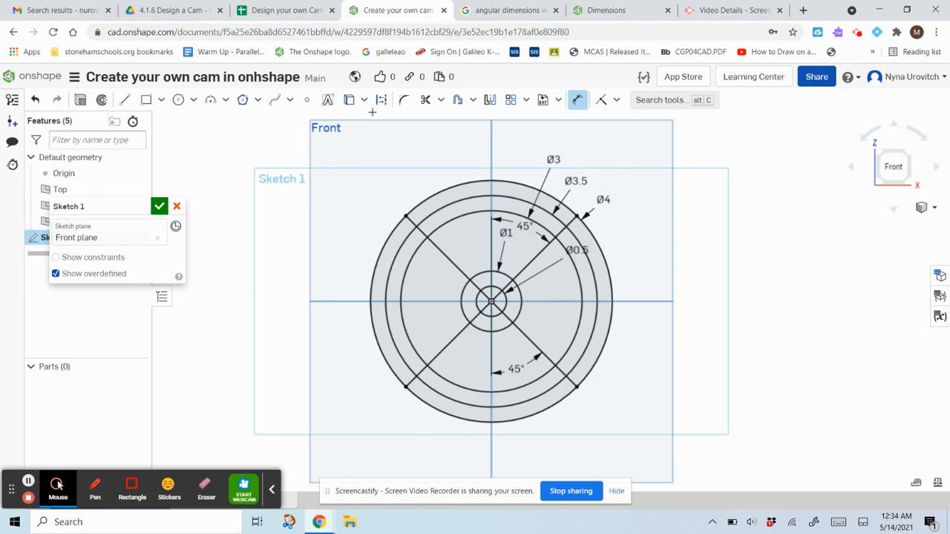
click(380, 103)
click(443, 191)
click(420, 159)
click(381, 99)
drag(422, 158, 437, 194)
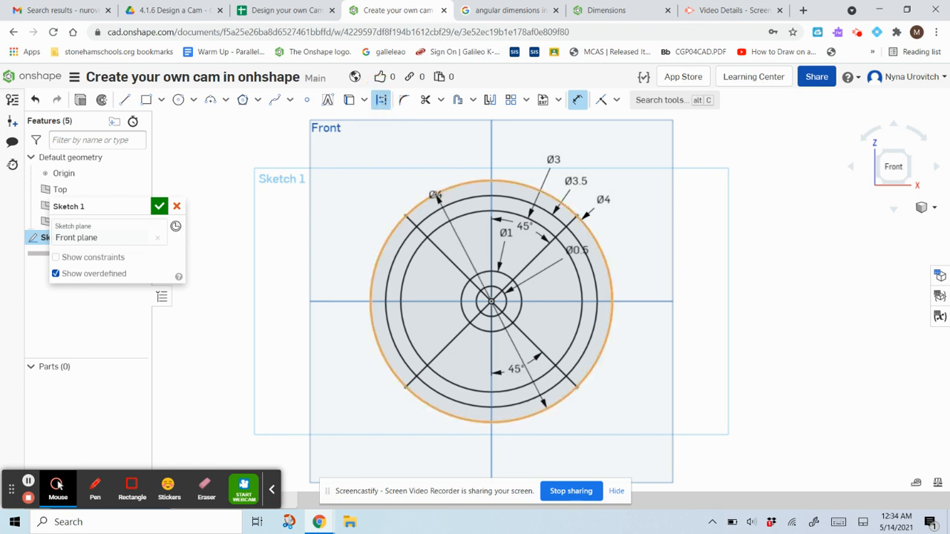
click(441, 191)
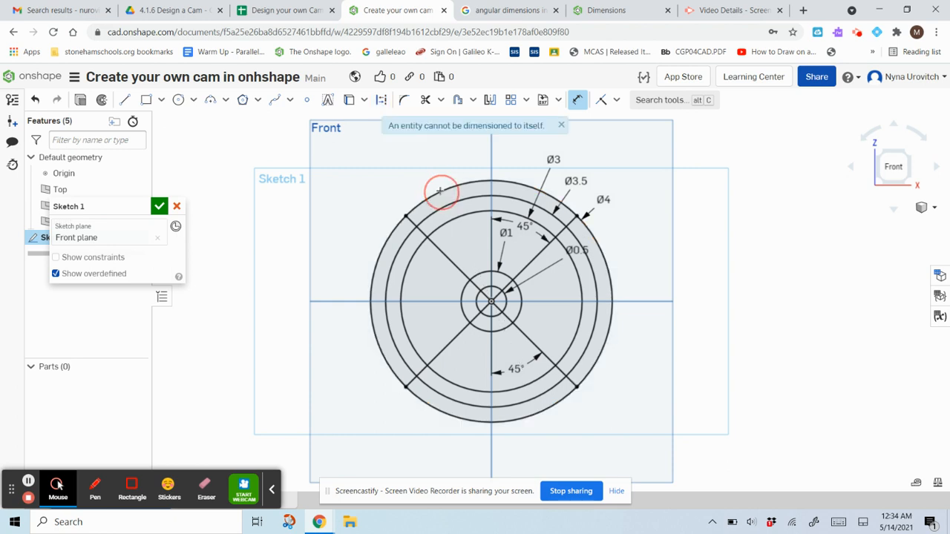
click(446, 190)
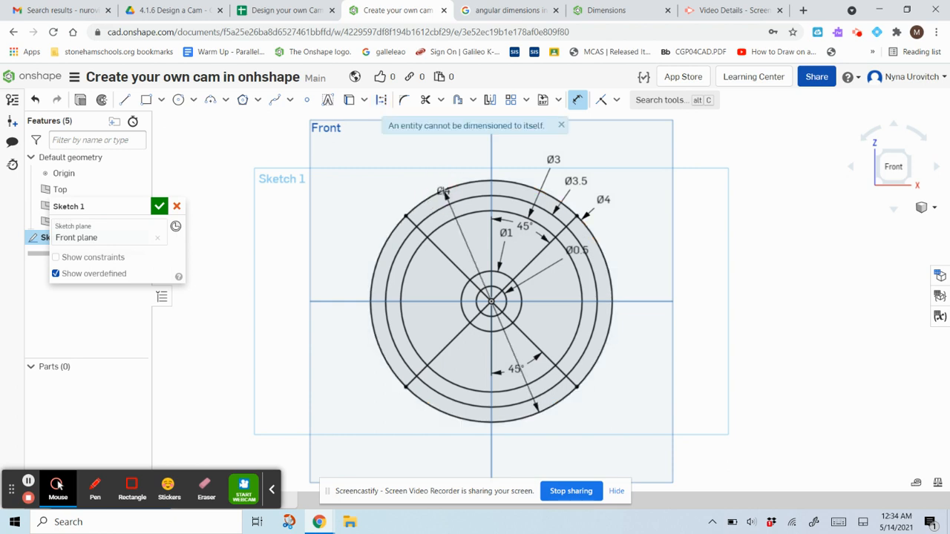
click(577, 99)
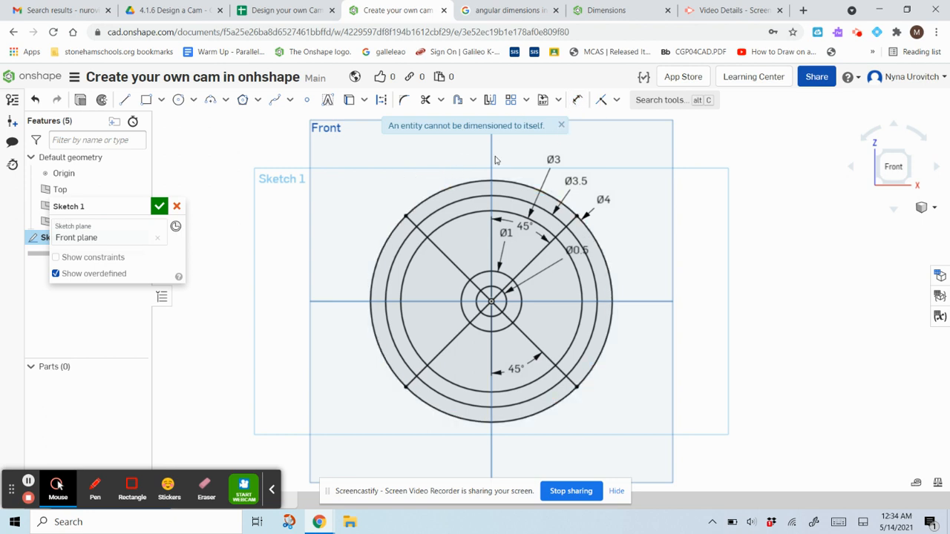
click(561, 125)
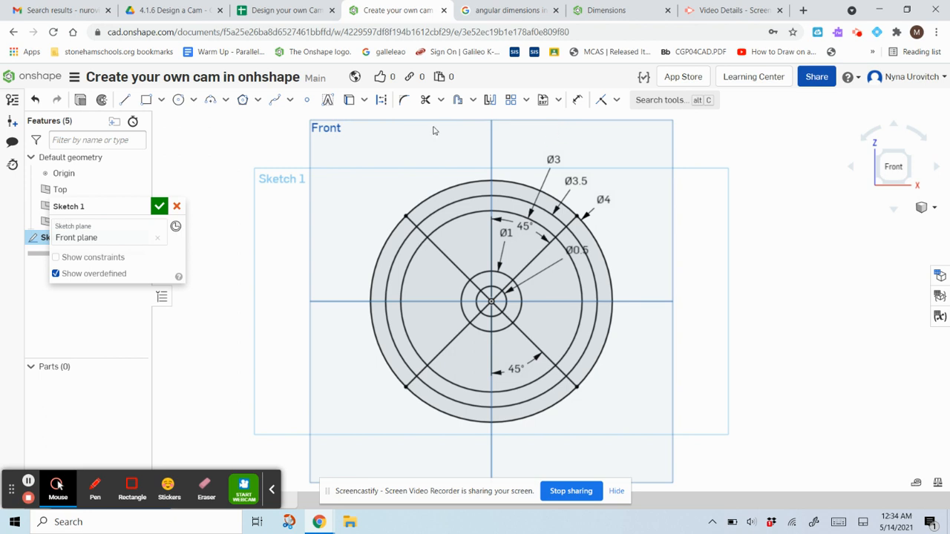
Convert all five concentric circles, from the 4 in outermost to the 0.5 in innermost, to construction geometry
click(441, 194)
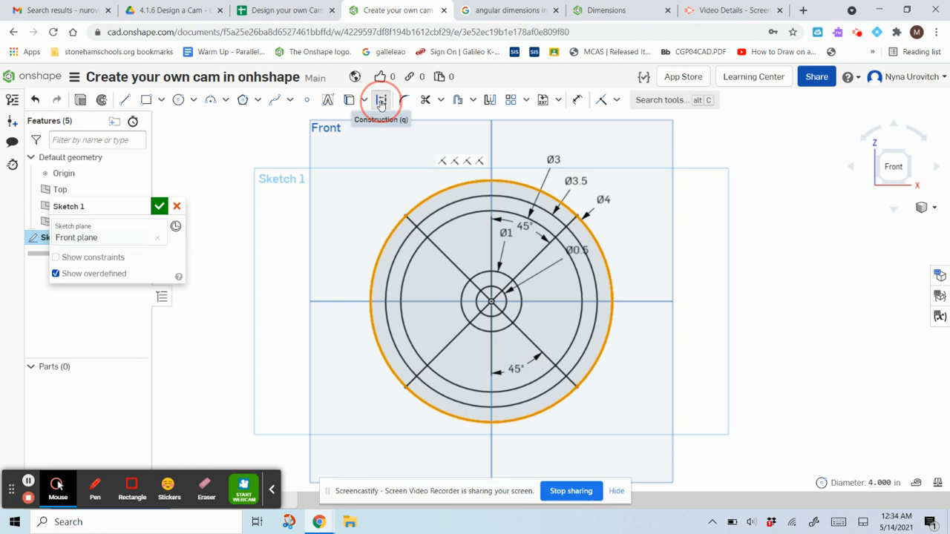
click(381, 100)
click(447, 194)
click(381, 100)
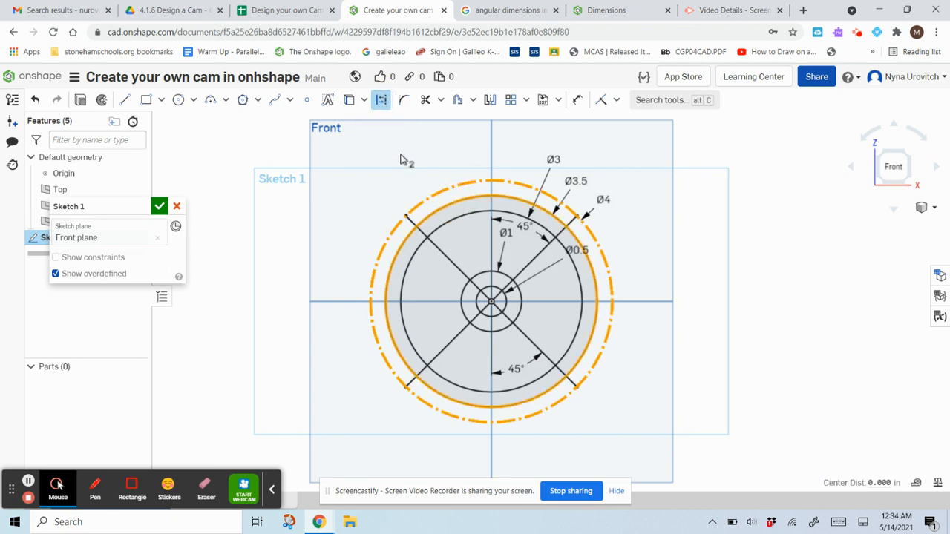
click(454, 218)
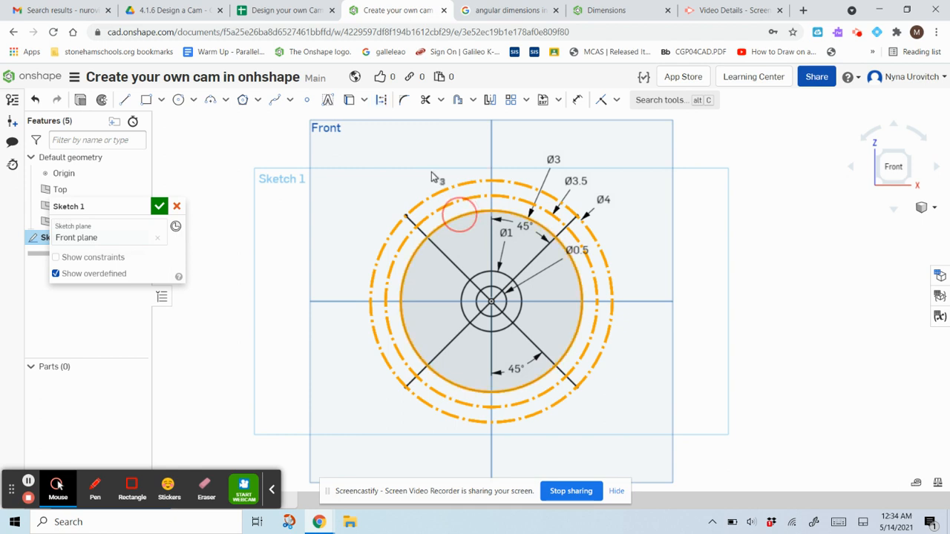
click(382, 100)
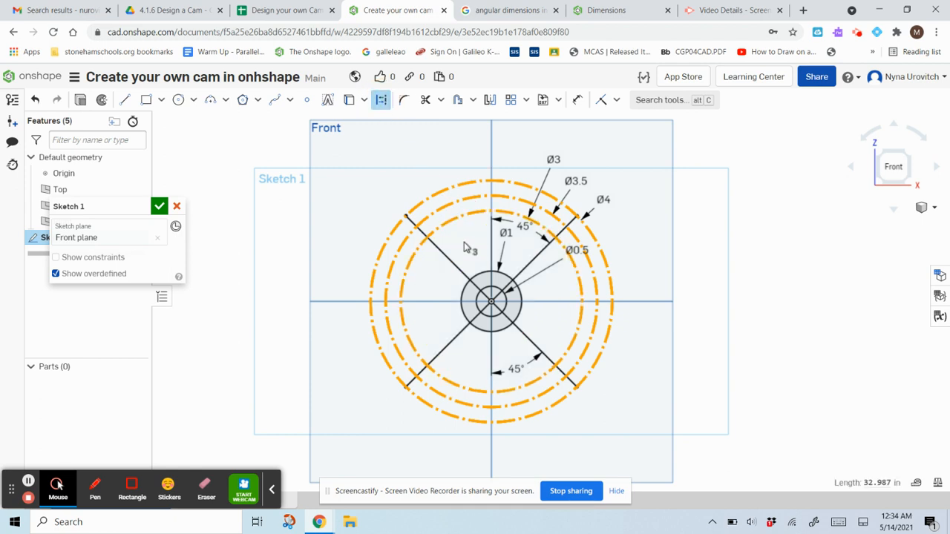
click(480, 272)
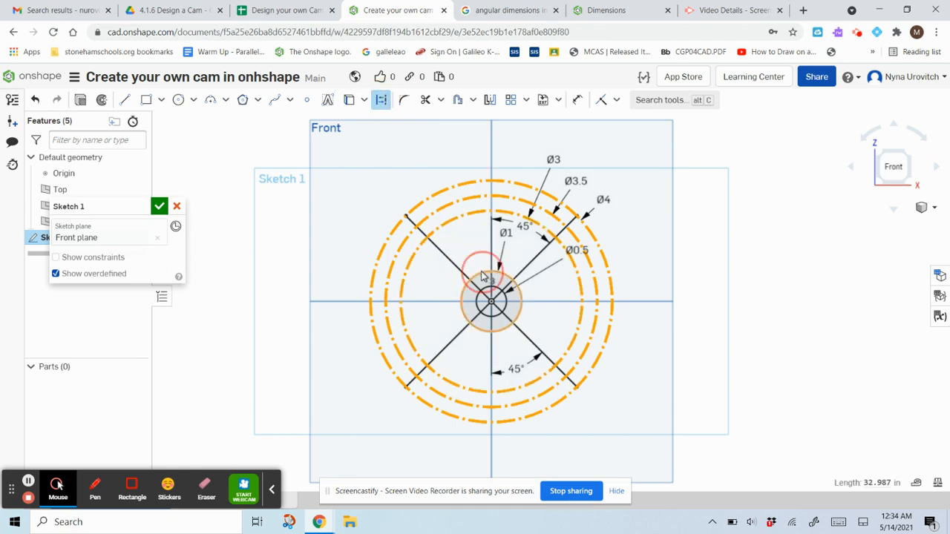
click(381, 100)
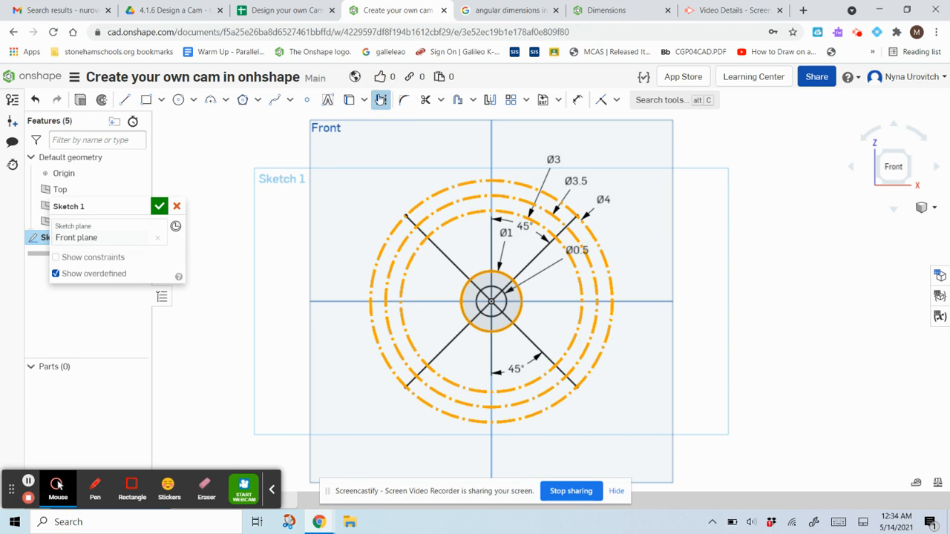
click(489, 288)
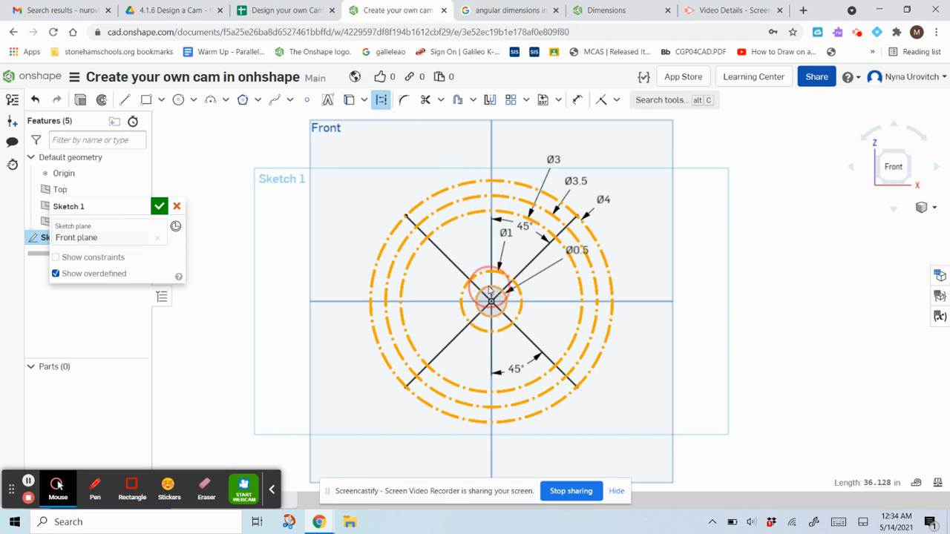
click(383, 104)
Convert both 45-degree diagonal lines to construction geometry, keeping the circles as construction too
click(440, 253)
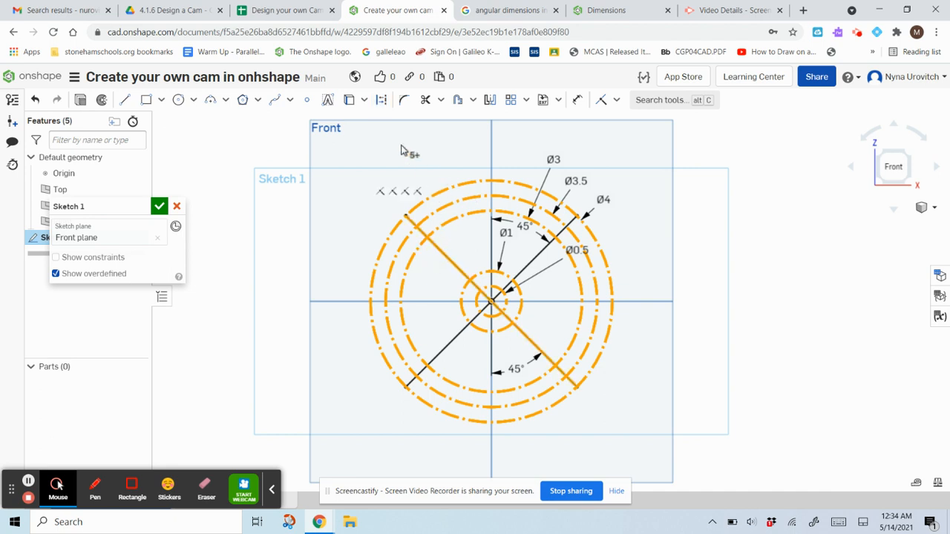
click(382, 100)
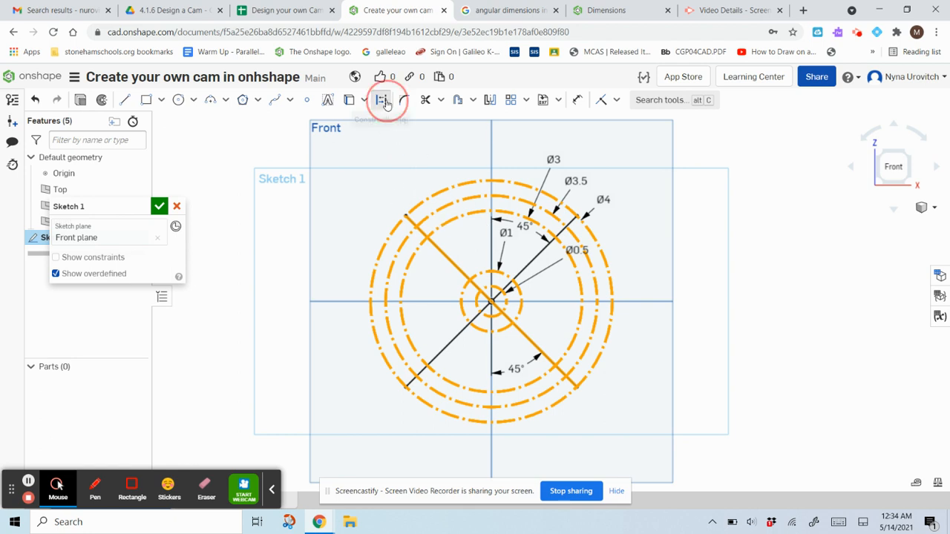
click(465, 331)
click(381, 102)
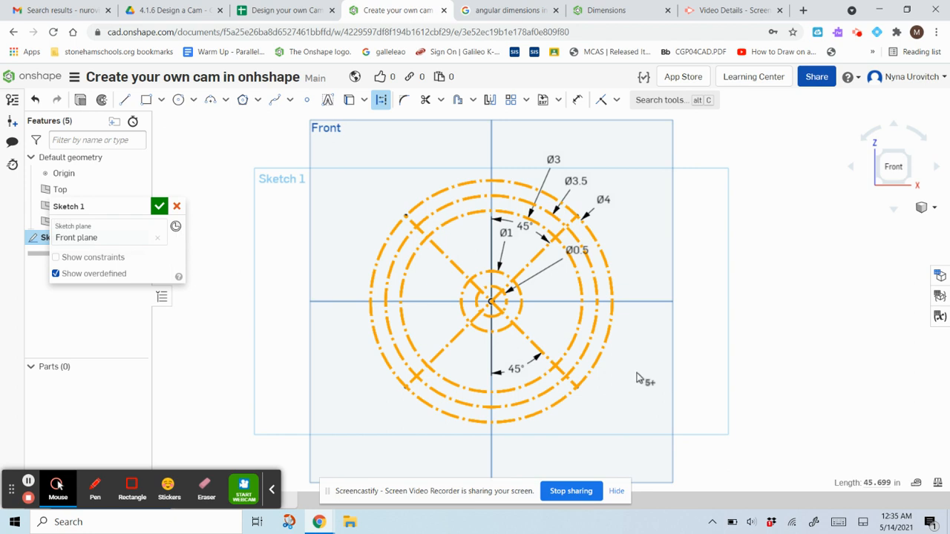
click(382, 101)
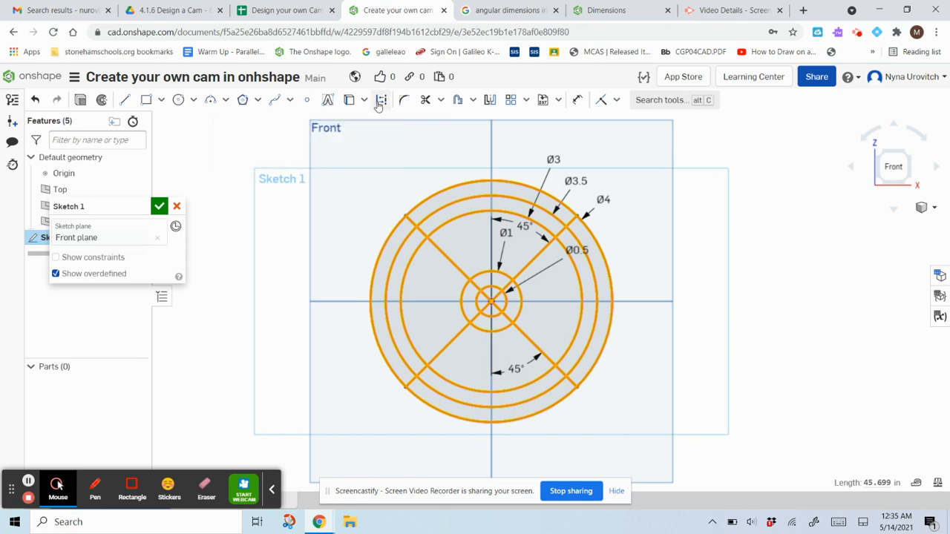
click(35, 101)
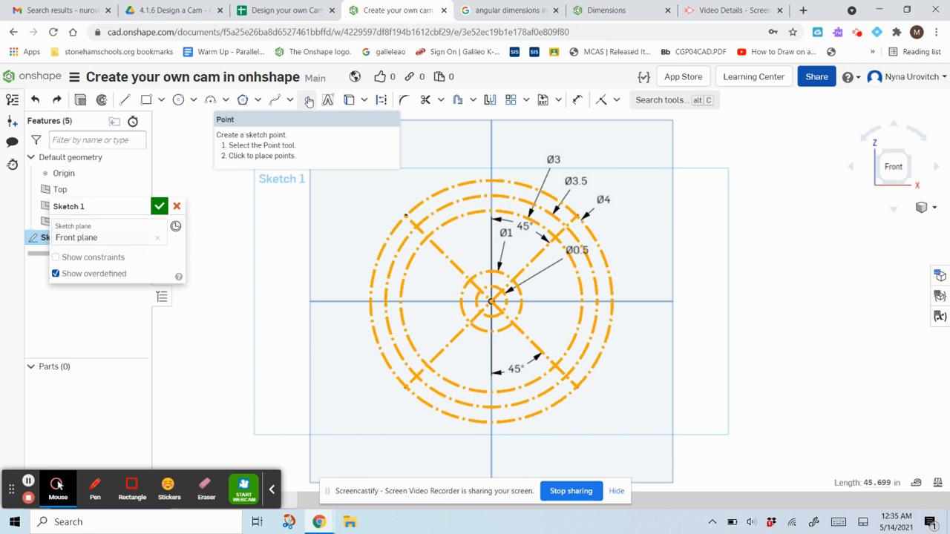
Place sketch points on the 4 in circle's top, the 3.5 in circle at the upper-right diagonal, and the 3 in circle's right side
click(308, 101)
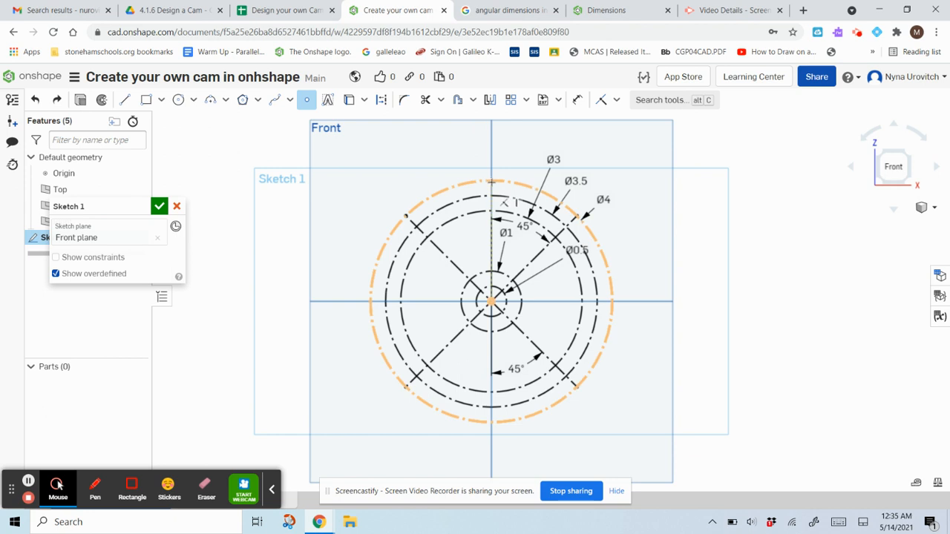
click(490, 181)
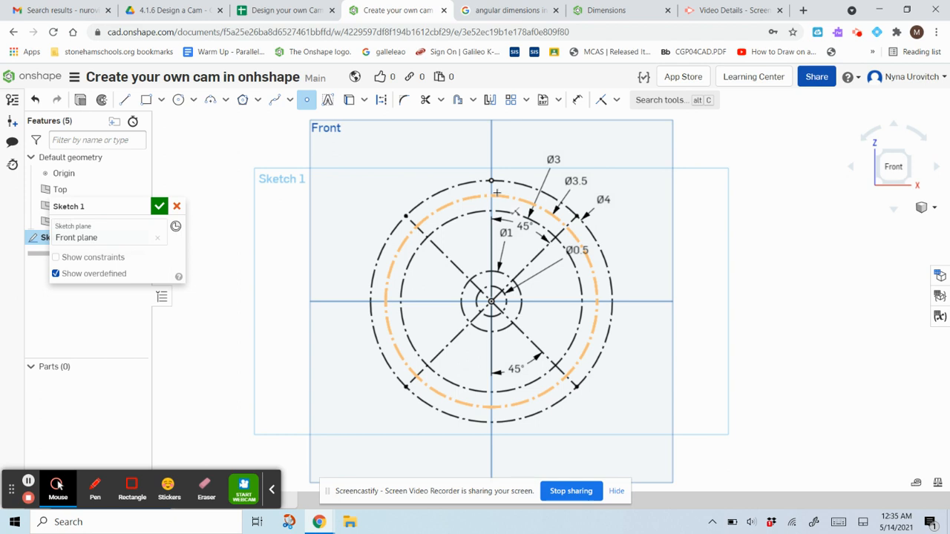
click(566, 224)
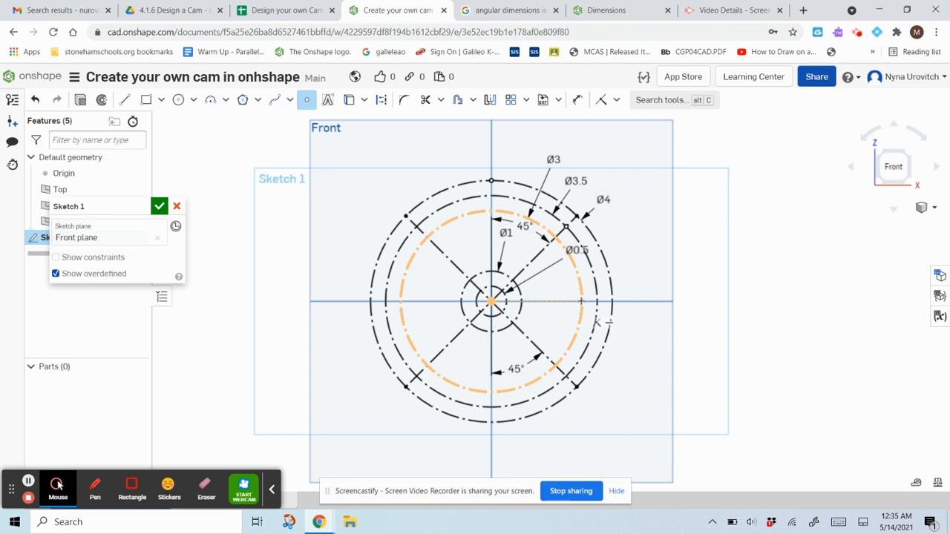
click(582, 301)
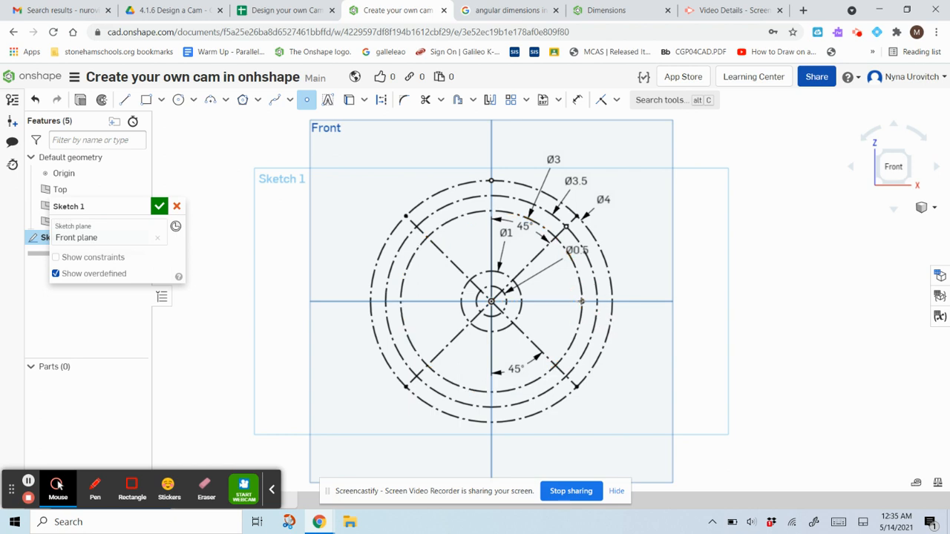
Place points on the 1 in circle's two lower diagonals, the 0.5 in circle's bottom, the 3 in circle's left and the 3.5 in circle's upper-left diagonal
click(511, 323)
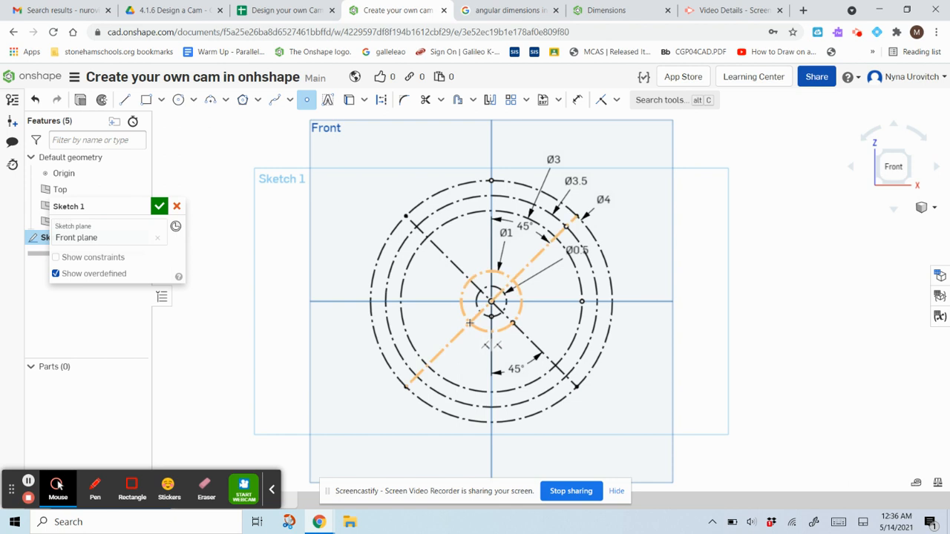
click(401, 299)
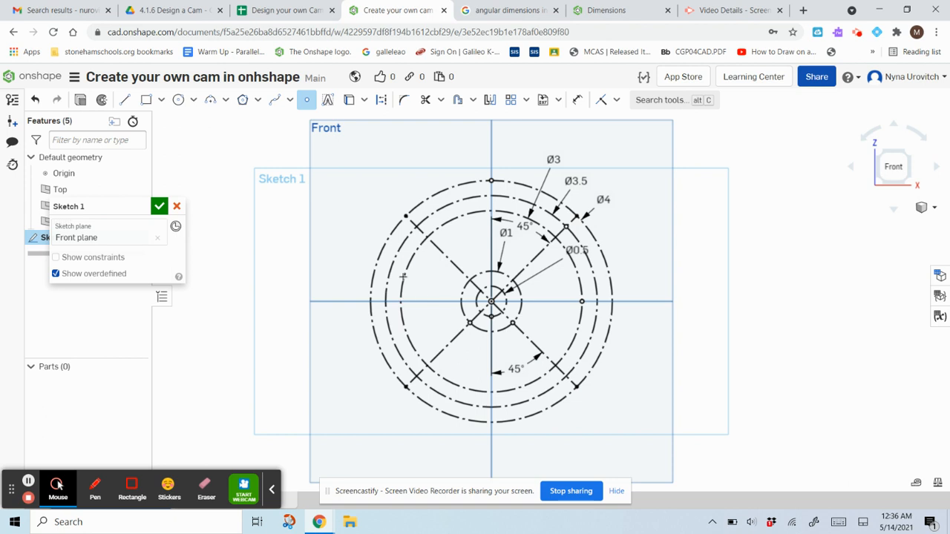
click(417, 226)
click(307, 100)
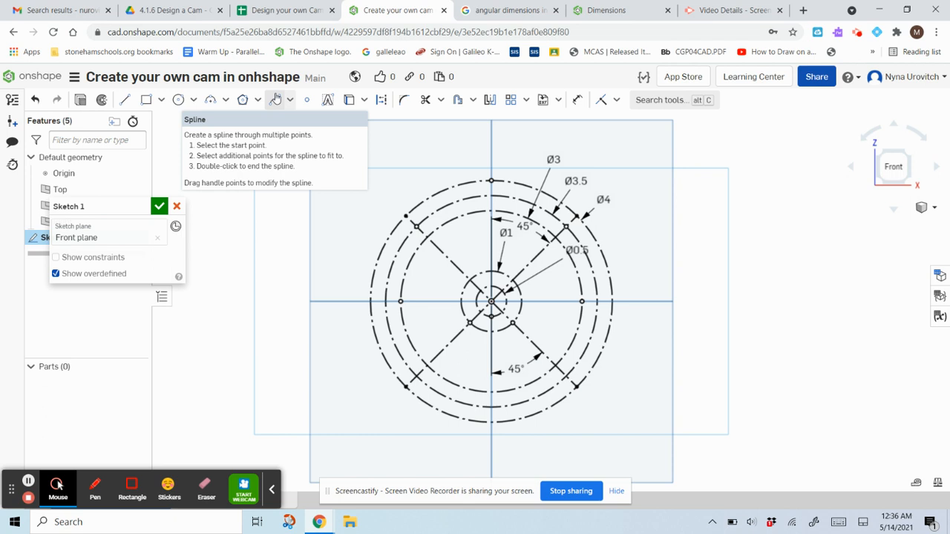
Draw a closed spline counterclockwise from the top point through all eight sketch points to form the cam profile, and finish the sketch
click(276, 99)
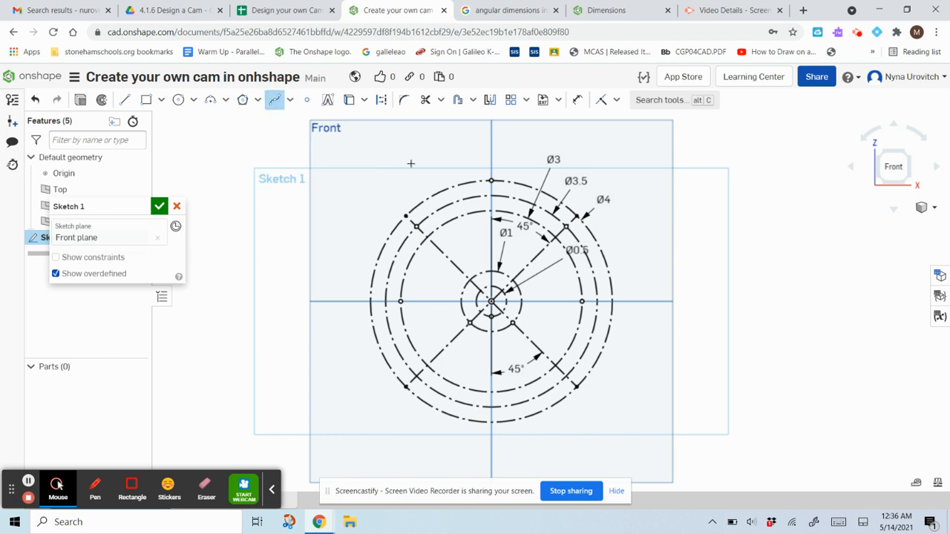
click(490, 180)
click(417, 226)
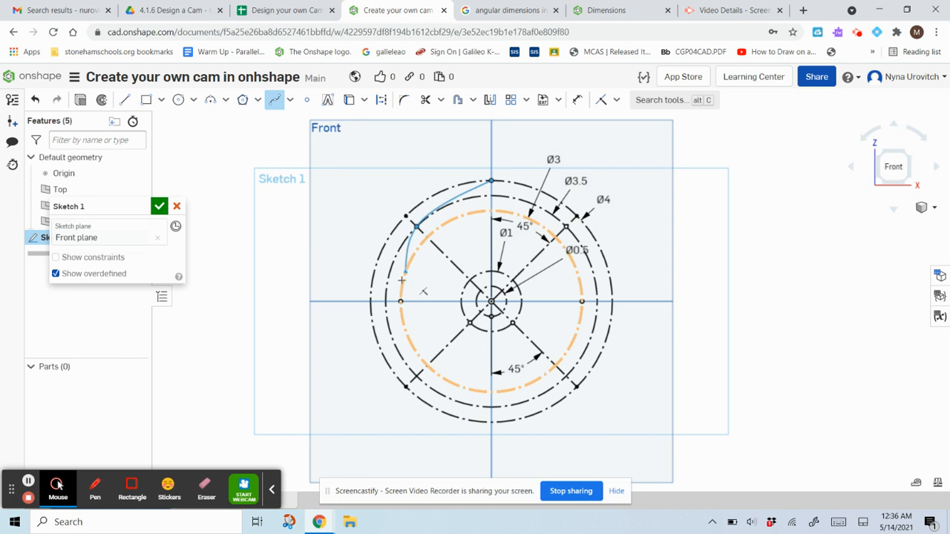
click(400, 301)
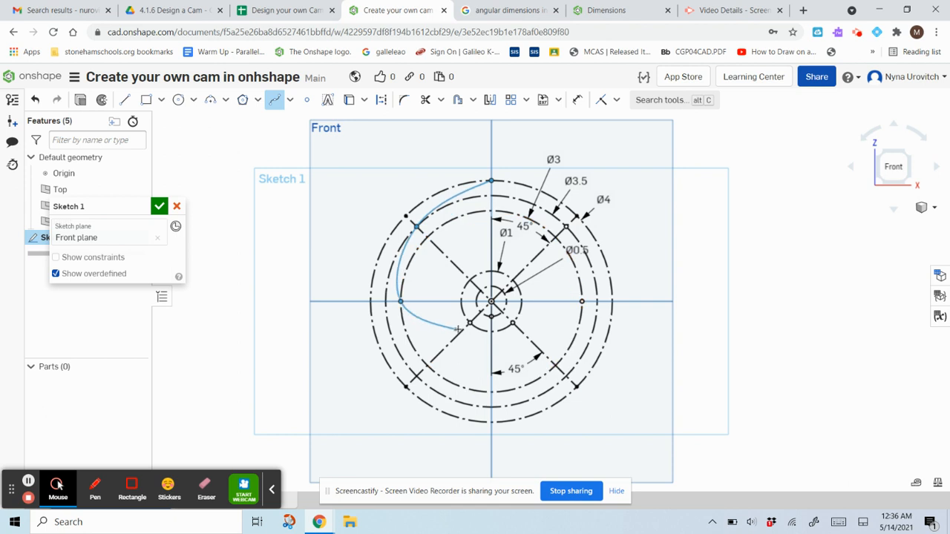
click(469, 322)
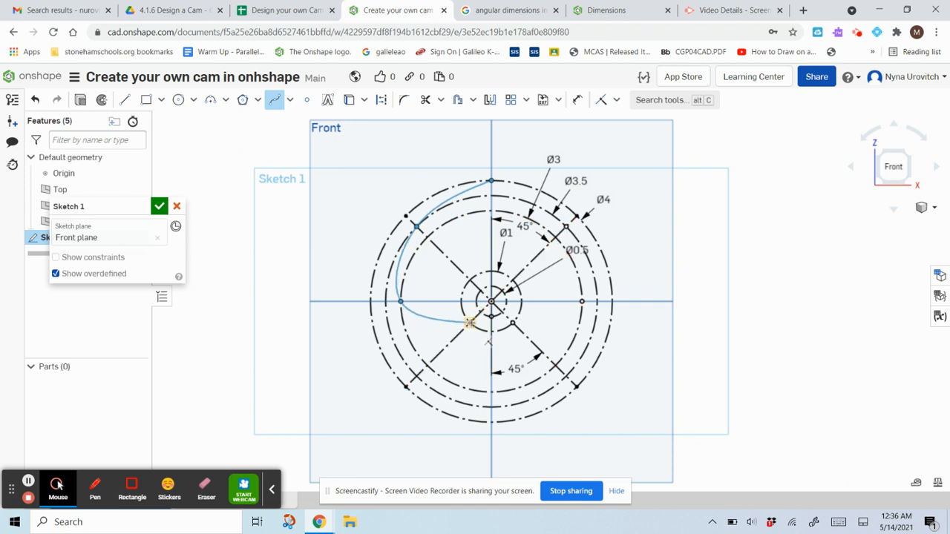
click(491, 316)
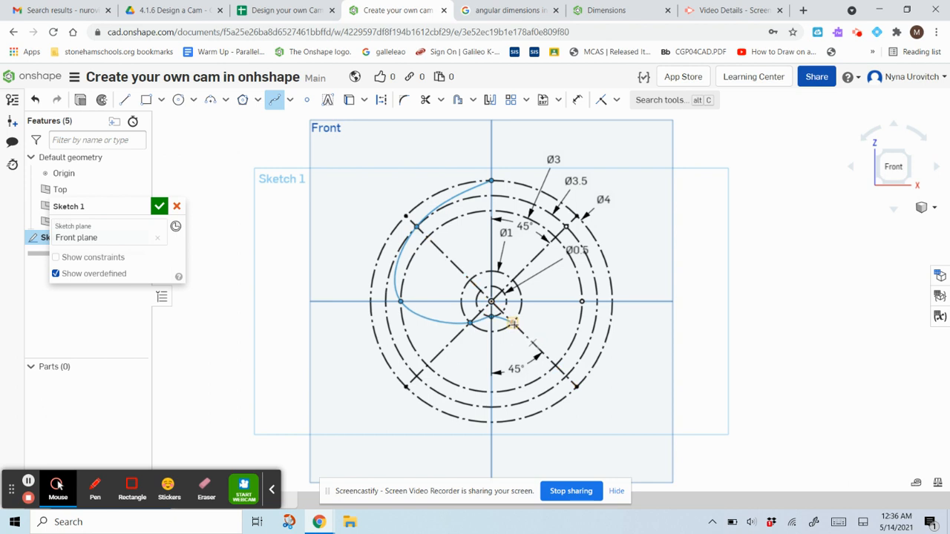
click(582, 303)
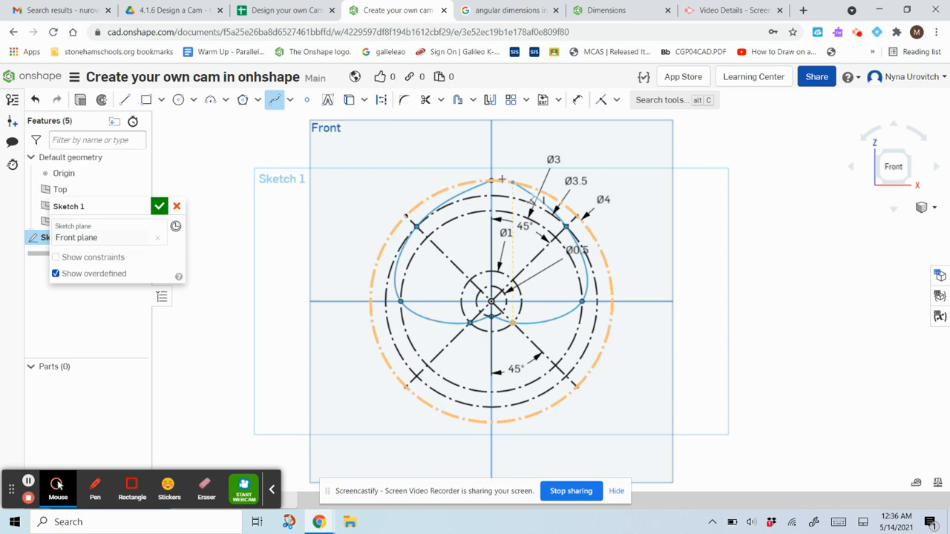
click(490, 180)
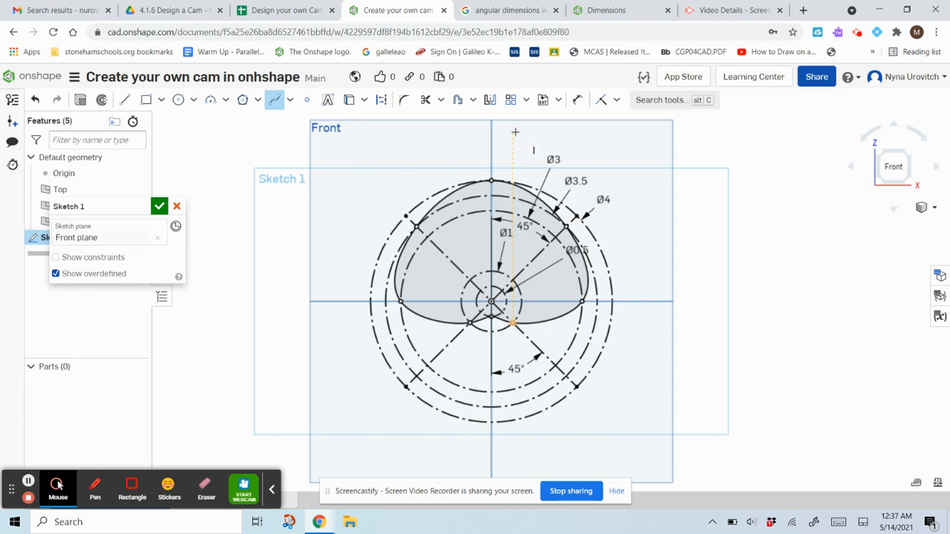
click(159, 207)
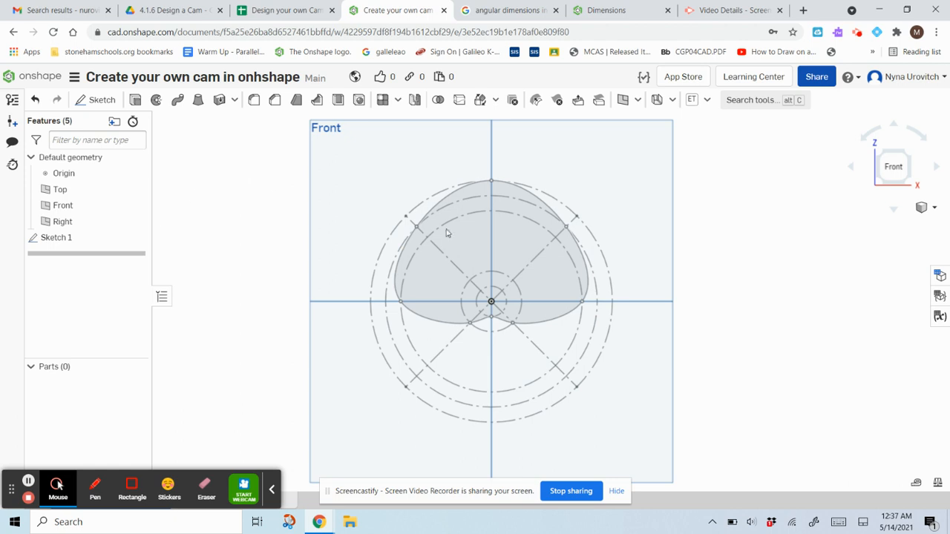
Extrude the closed cam profile as a new solid with a blind depth of .25 in
click(503, 236)
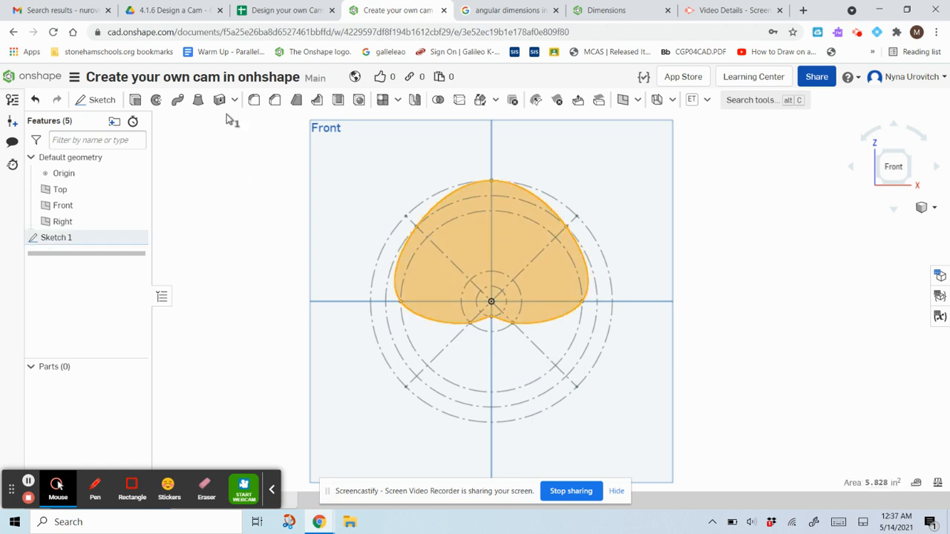
click(135, 100)
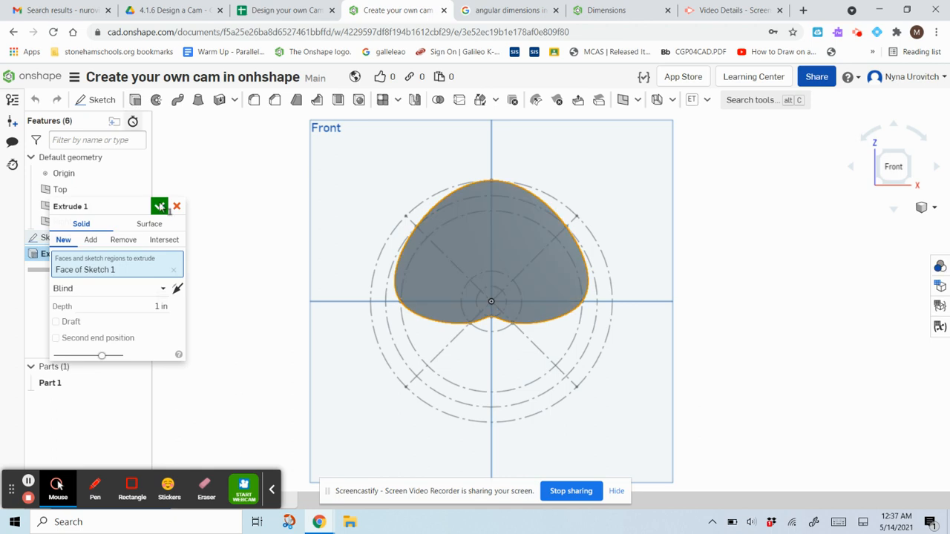
click(161, 306)
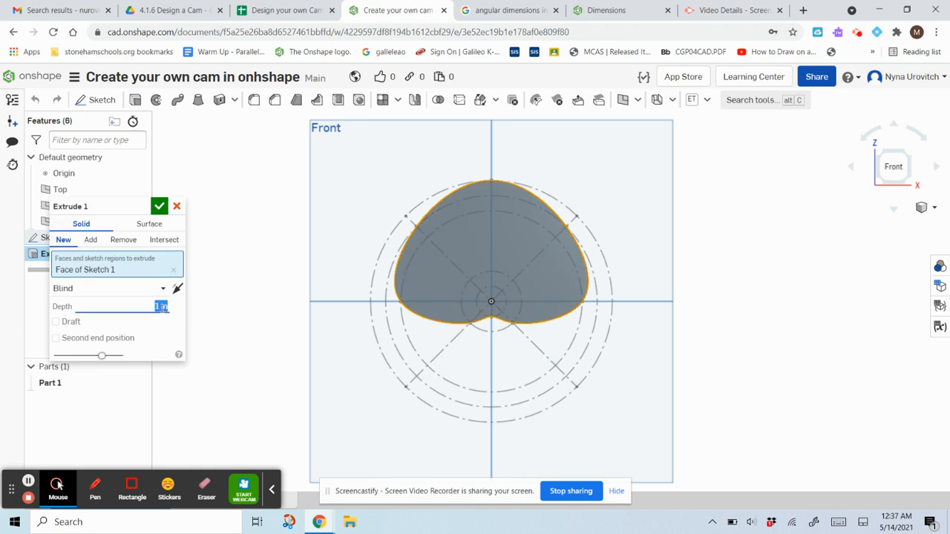
key(BackSpace)
text(.25)
key(Return)
key(Return)
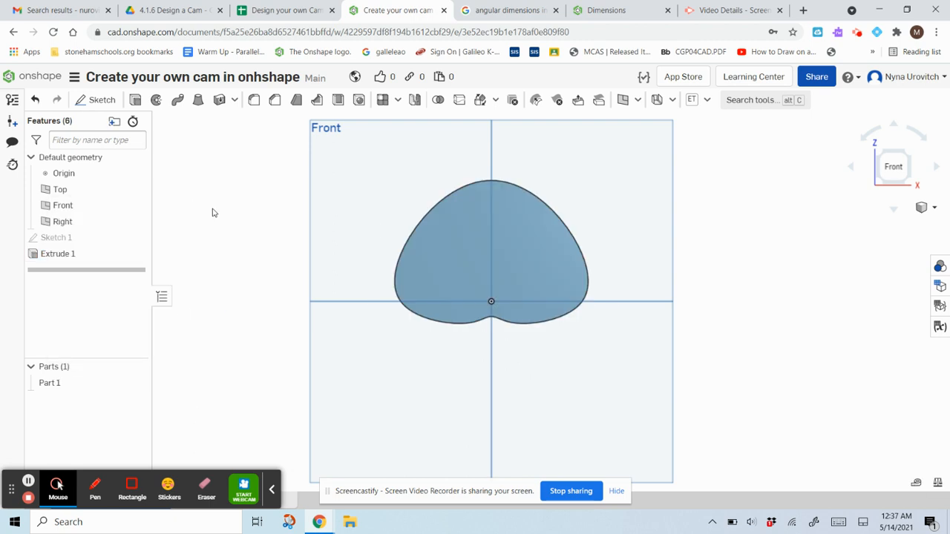
Inspect the extruded cam in isometric and front views, and switch to the Design your own Cam spreadsheet to compare its radial displacement chart
click(934, 208)
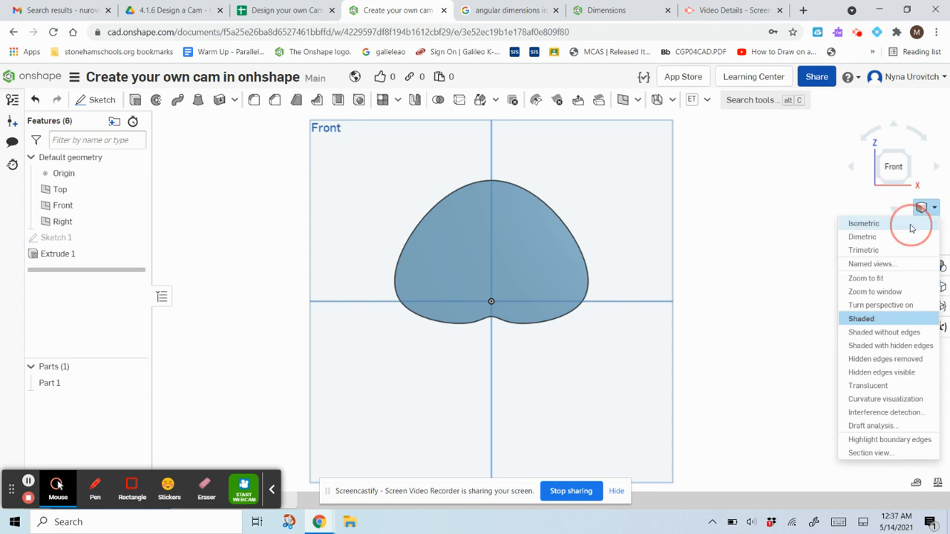
click(912, 224)
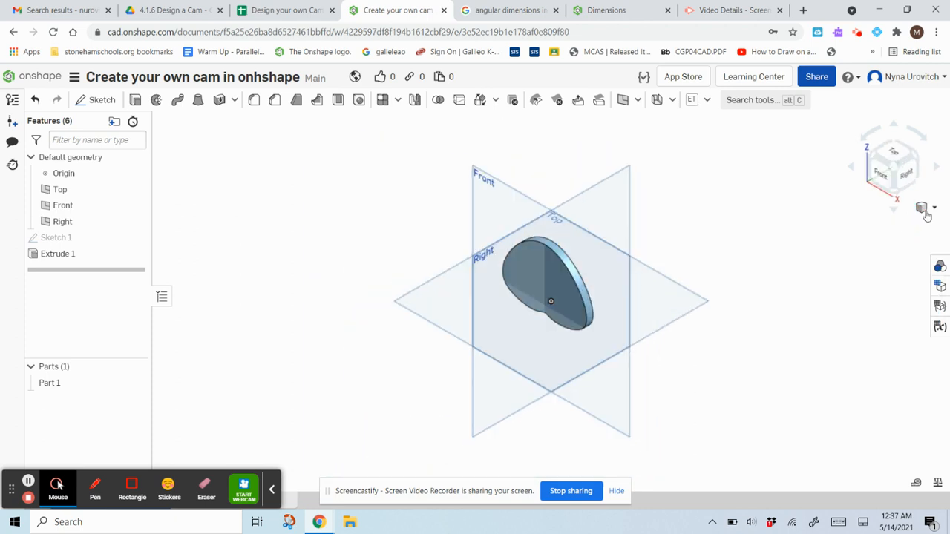
click(884, 176)
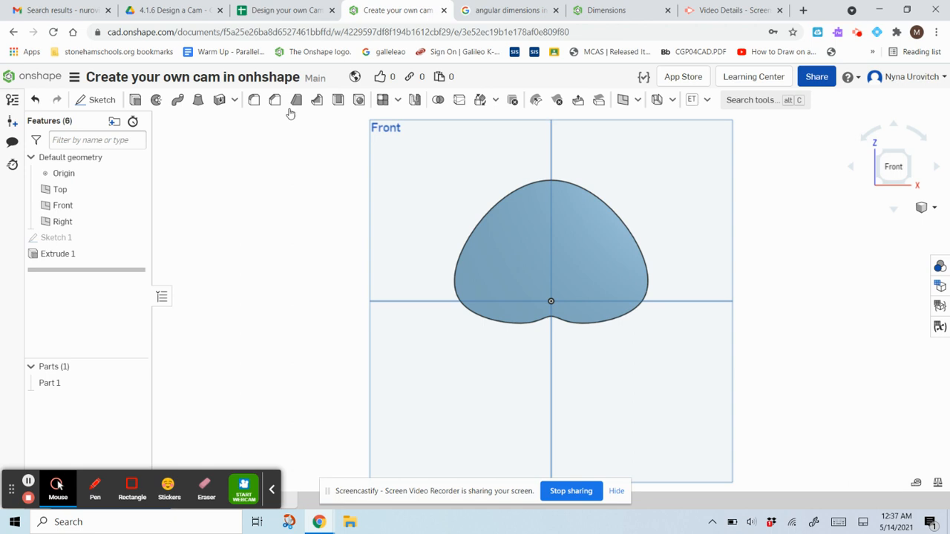
click(272, 11)
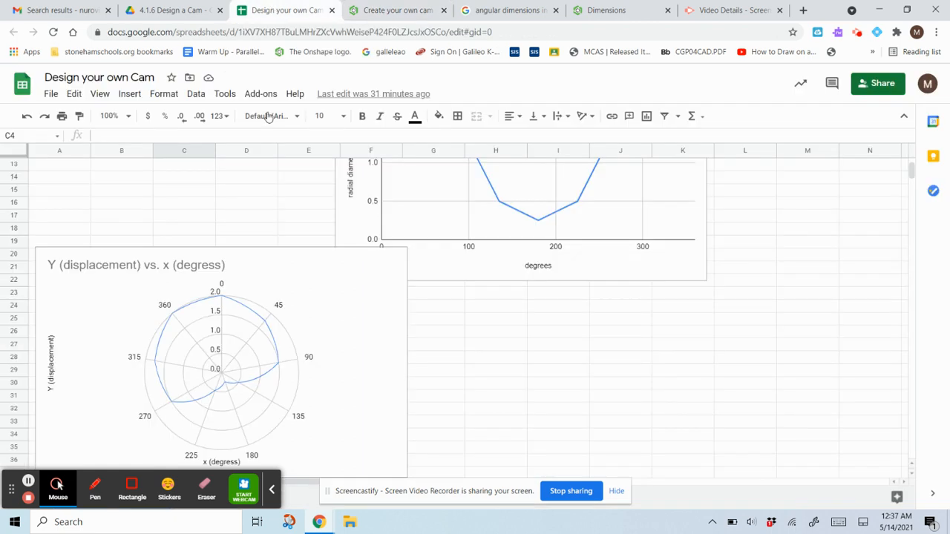